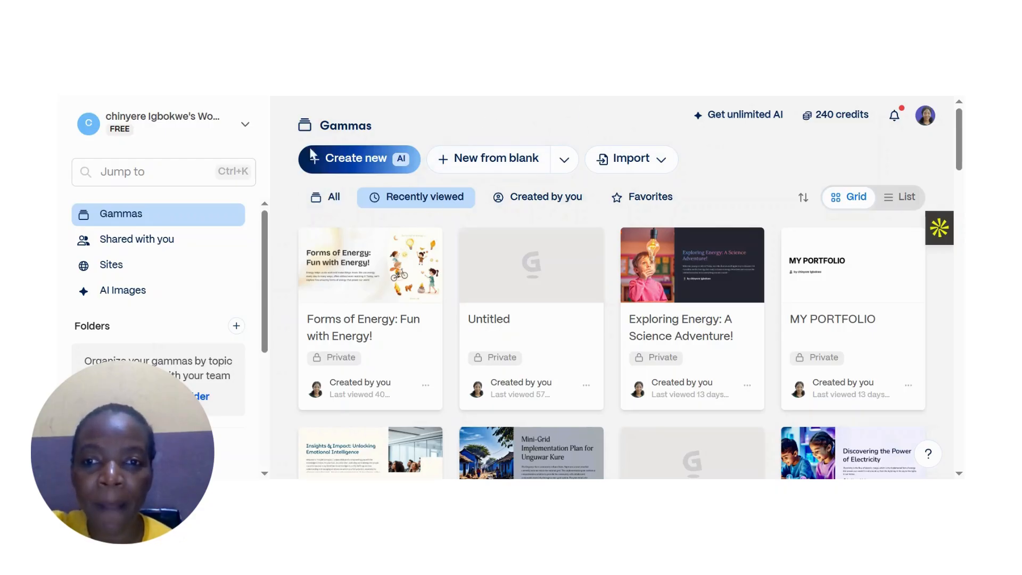
pyautogui.click(225, 131)
pyautogui.click(224, 131)
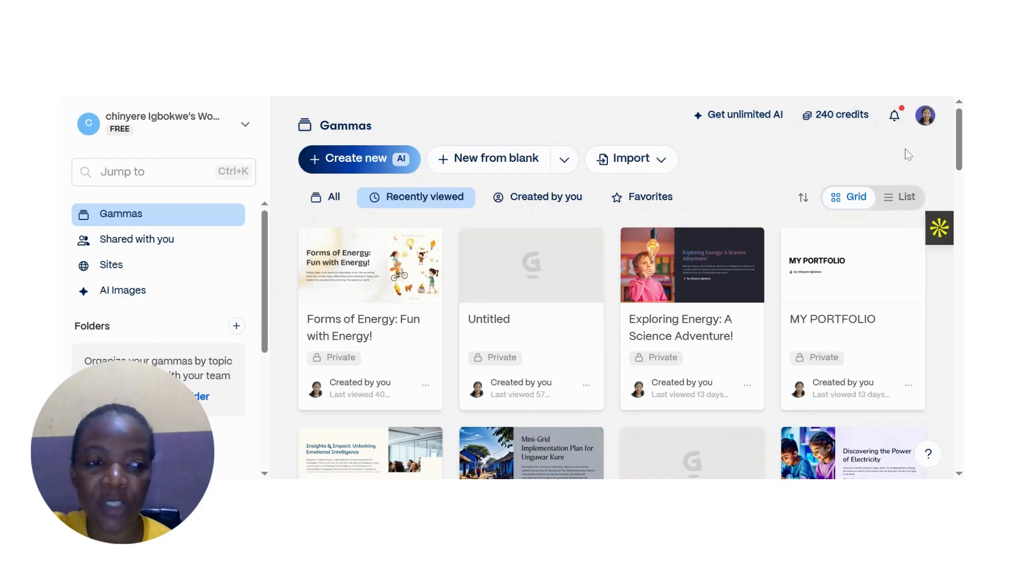
pyautogui.moveTo(961, 154); pyautogui.dragTo(908, 142)
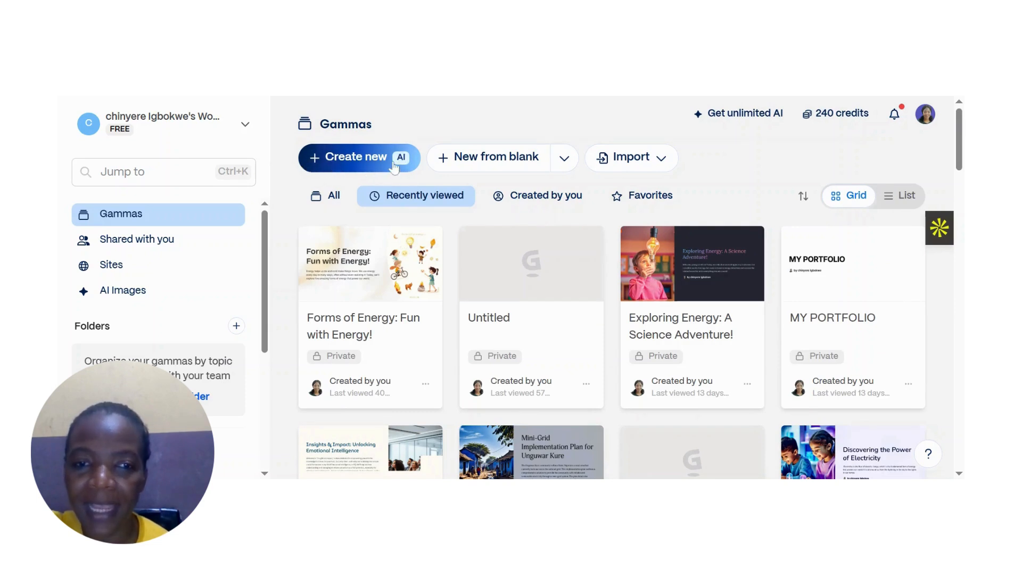
# - Create a new blank gamma and apply a two-column layout template to its second card
pyautogui.click(451, 167)
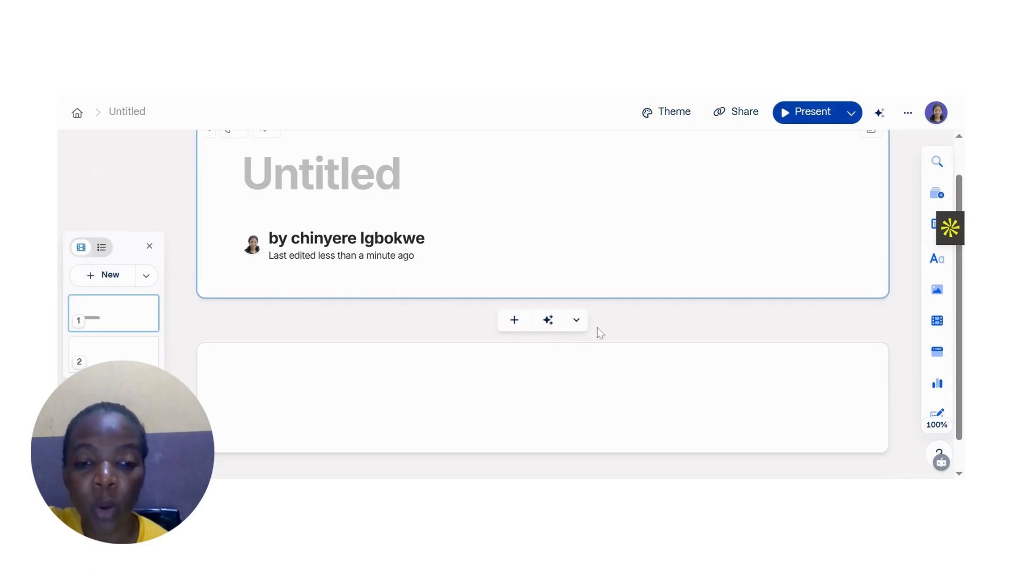
pyautogui.click(580, 396)
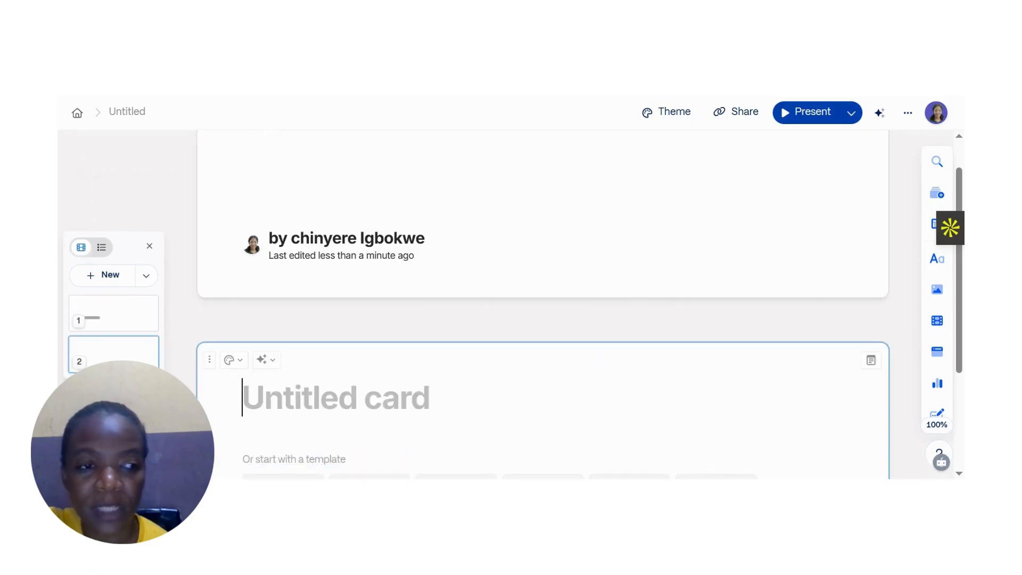
pyautogui.scroll(1, 543, 303)
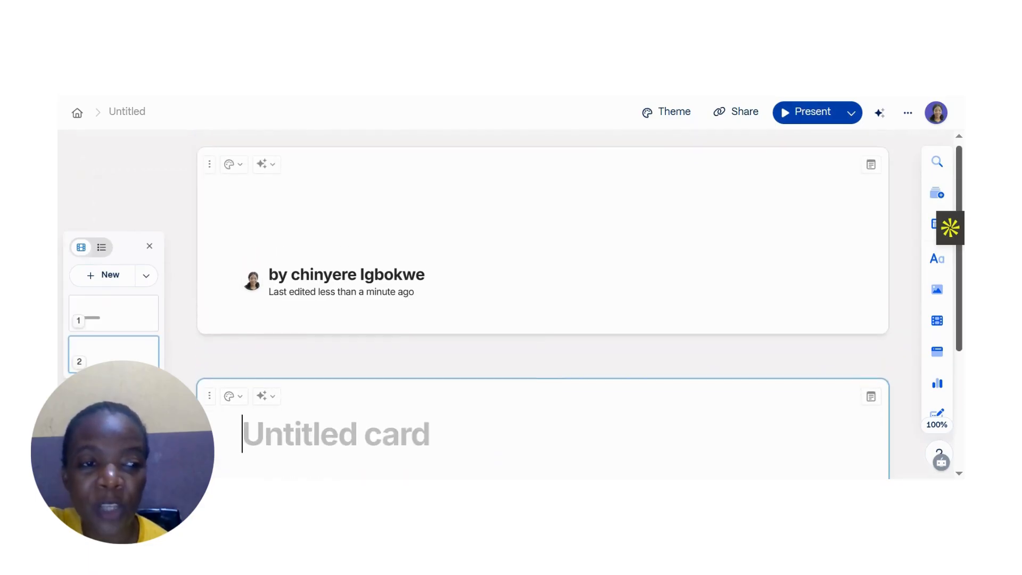
pyautogui.scroll(-3, 543, 304)
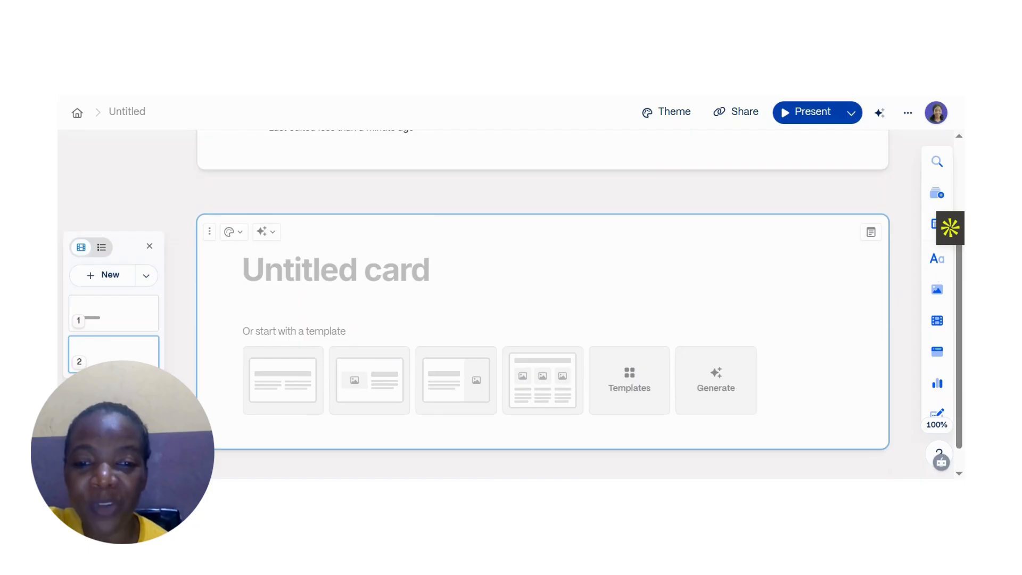
pyautogui.click(302, 379)
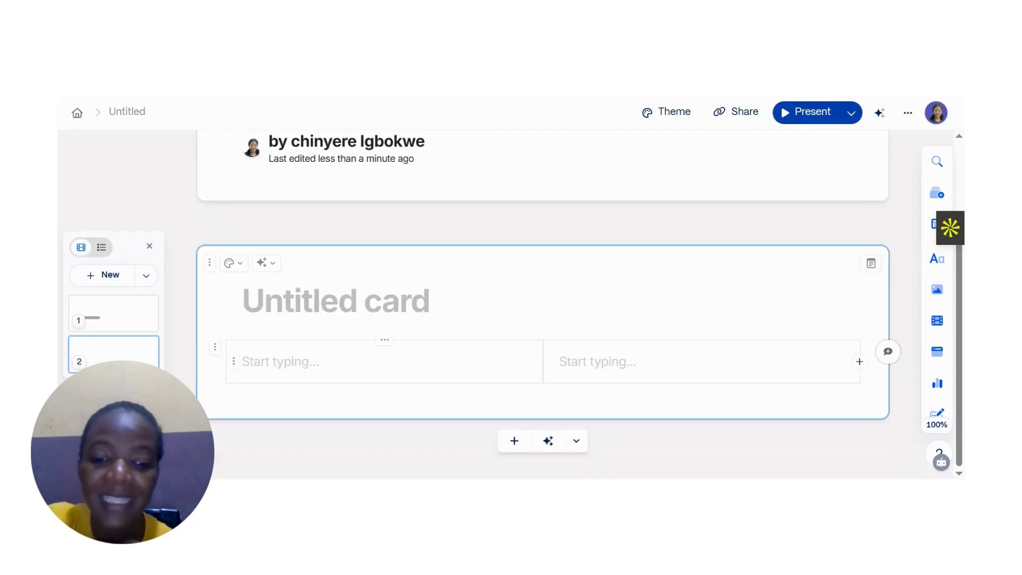
# - Enter "what is energy ?" in the first column of the second card
pyautogui.write('wht')
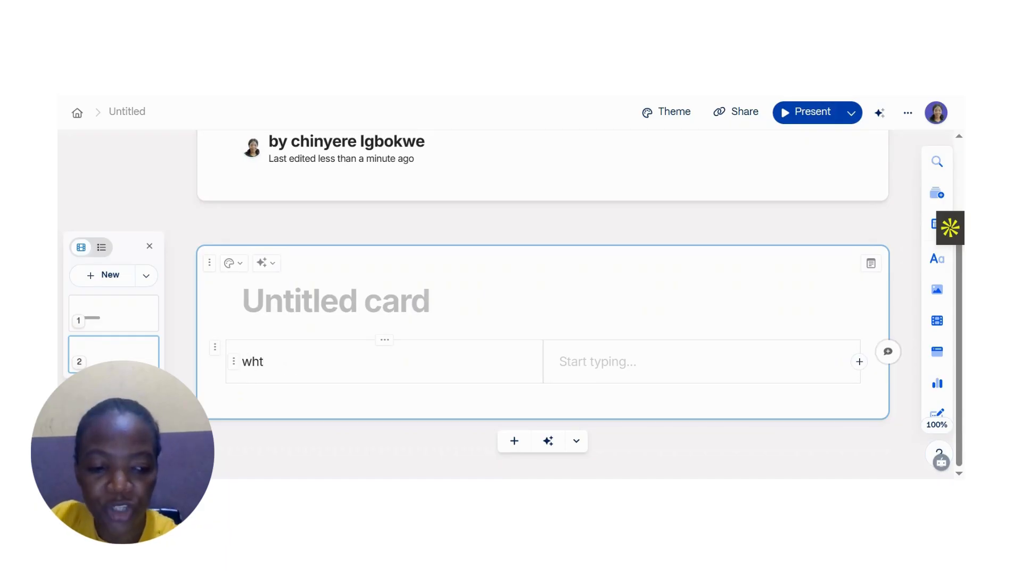
pyautogui.press('BackSpace')
pyautogui.write('at is ene')
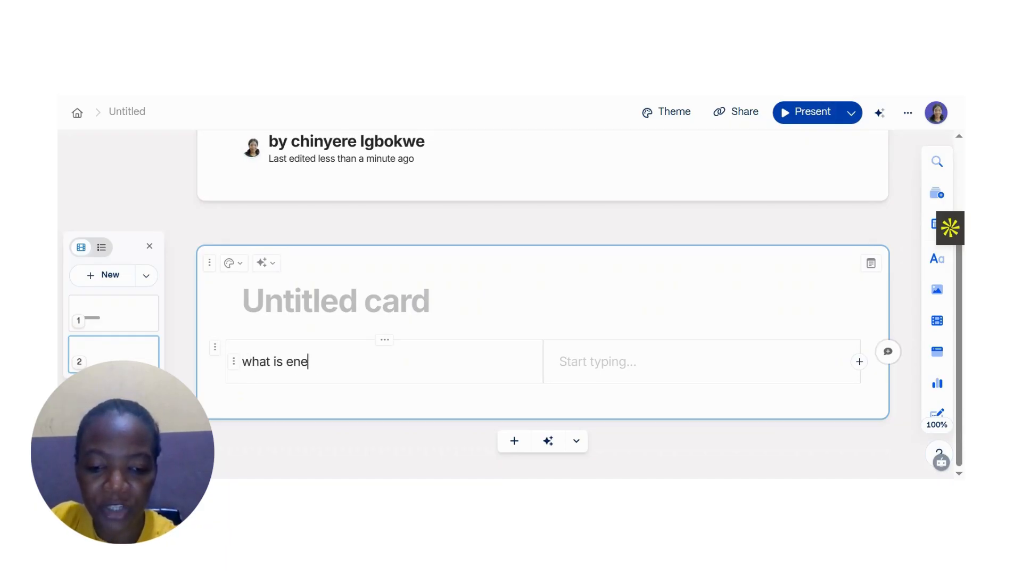
pyautogui.write('rgy ?')
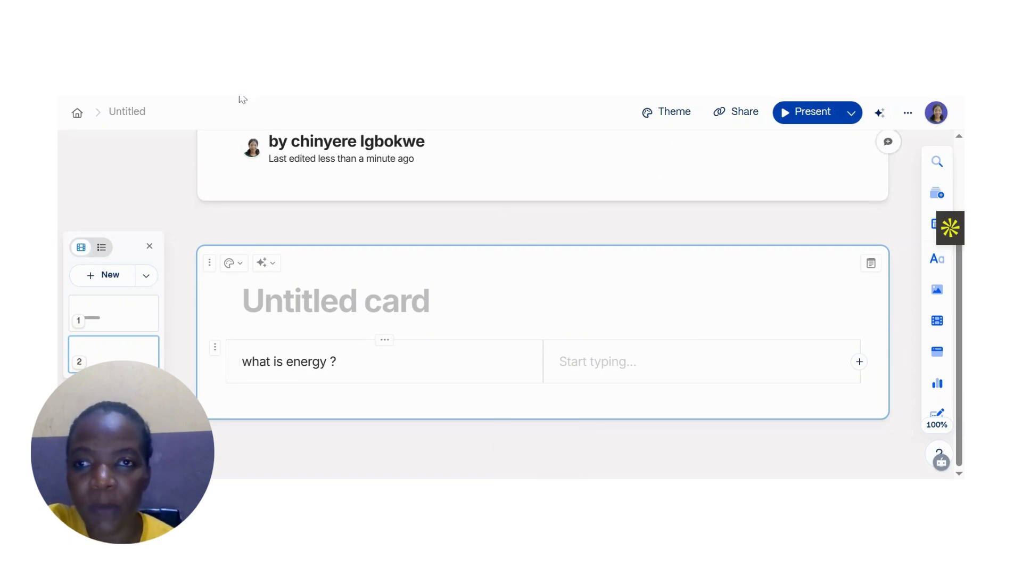
pyautogui.click(496, 172)
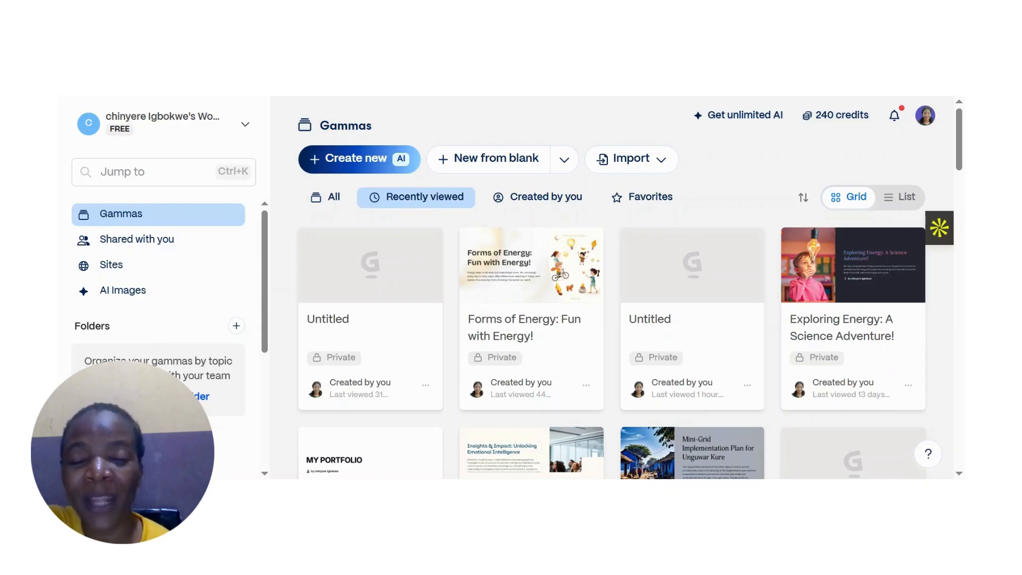
# - Start a new AI creation with the Generate option and place the cursor in the presentation prompt field
pyautogui.click(376, 162)
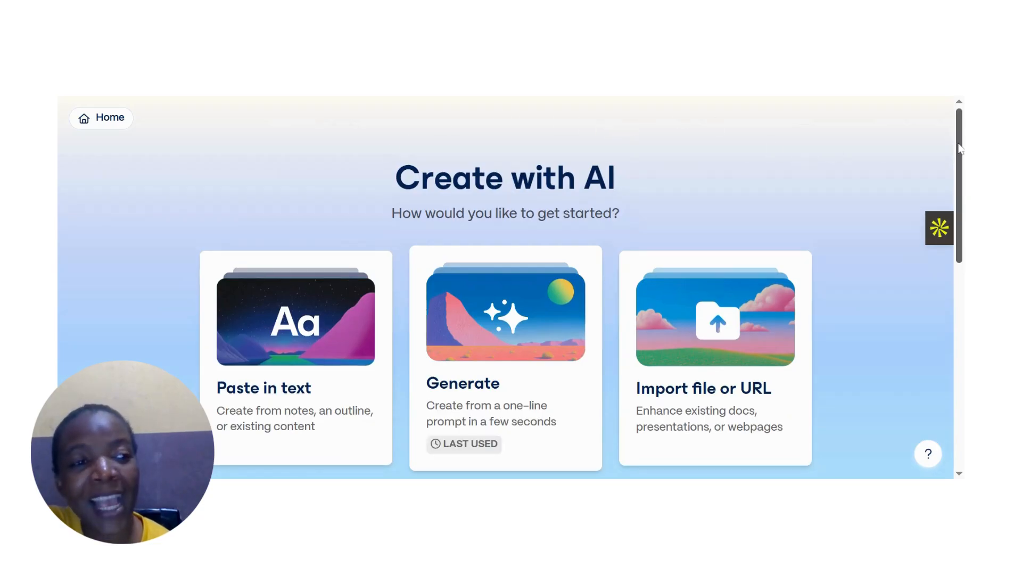
pyautogui.scroll(-1, 961, 169)
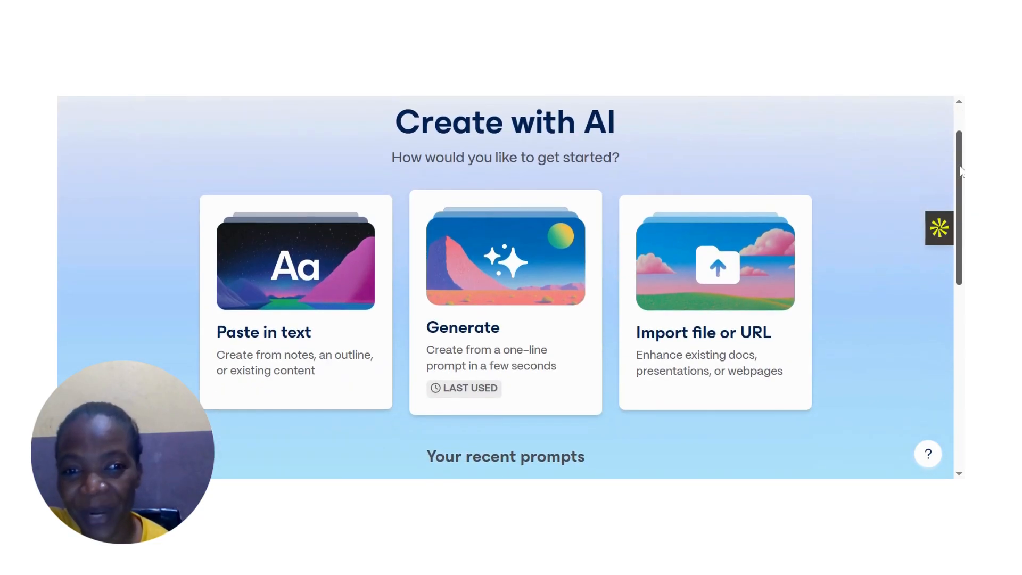
pyautogui.moveTo(960, 166)
pyautogui.mouseDown()
pyautogui.moveTo(964, 154)
pyautogui.moveTo(964, 172)
pyautogui.mouseUp()
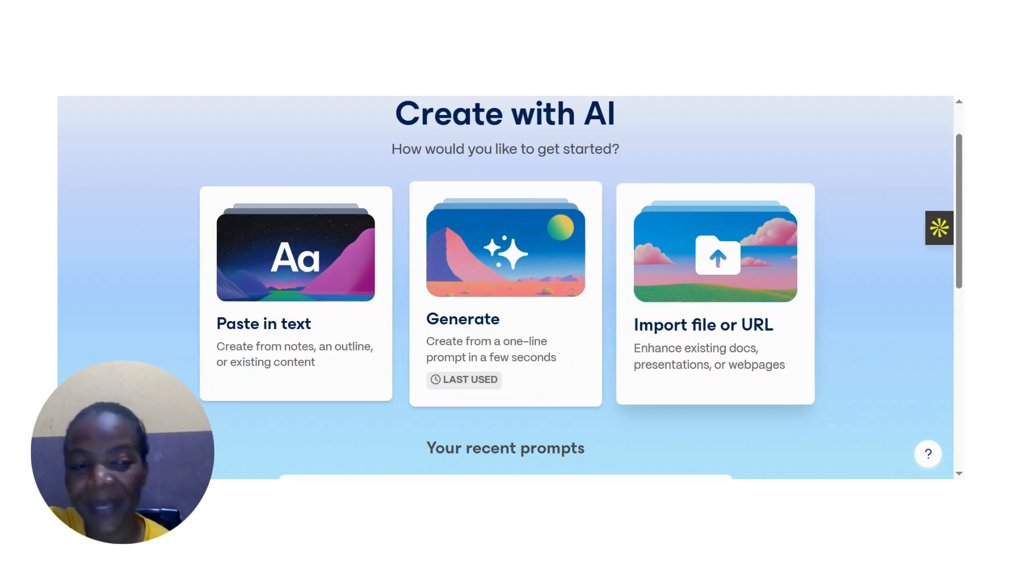
pyautogui.moveTo(961, 201); pyautogui.dragTo(961, 246)
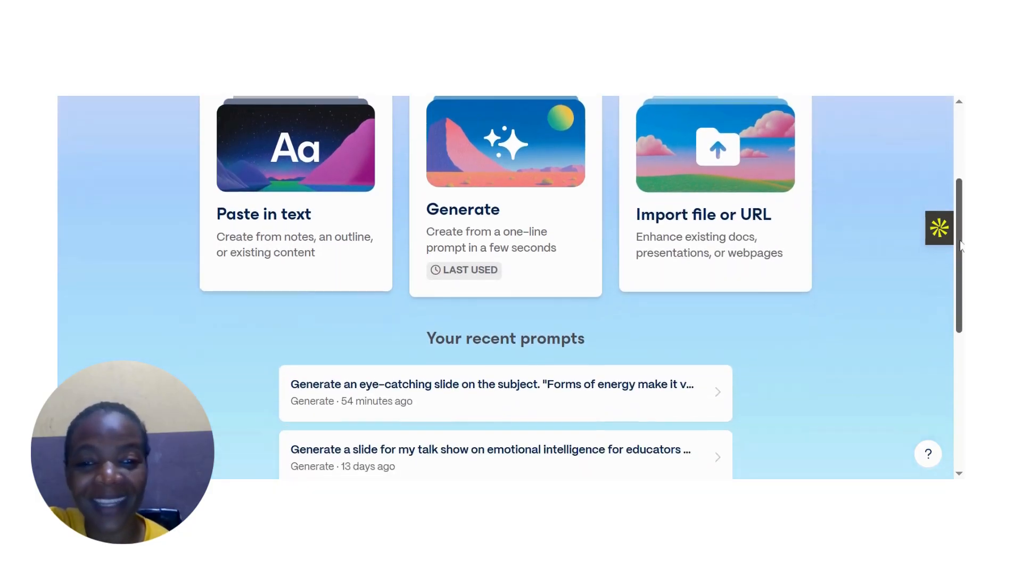
pyautogui.scroll(2, 433, 331)
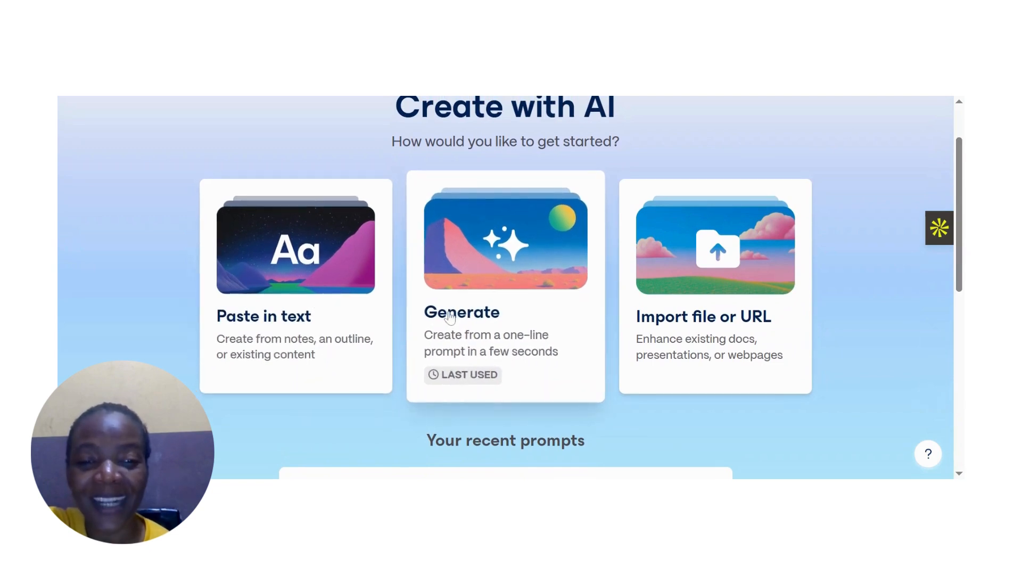
pyautogui.click(450, 316)
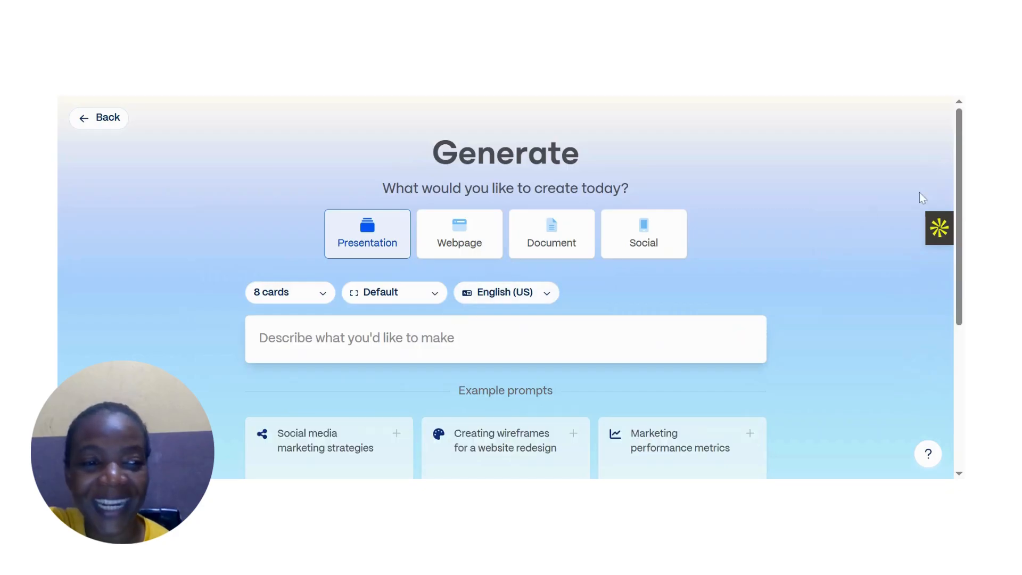
pyautogui.scroll(-1, 685, 213)
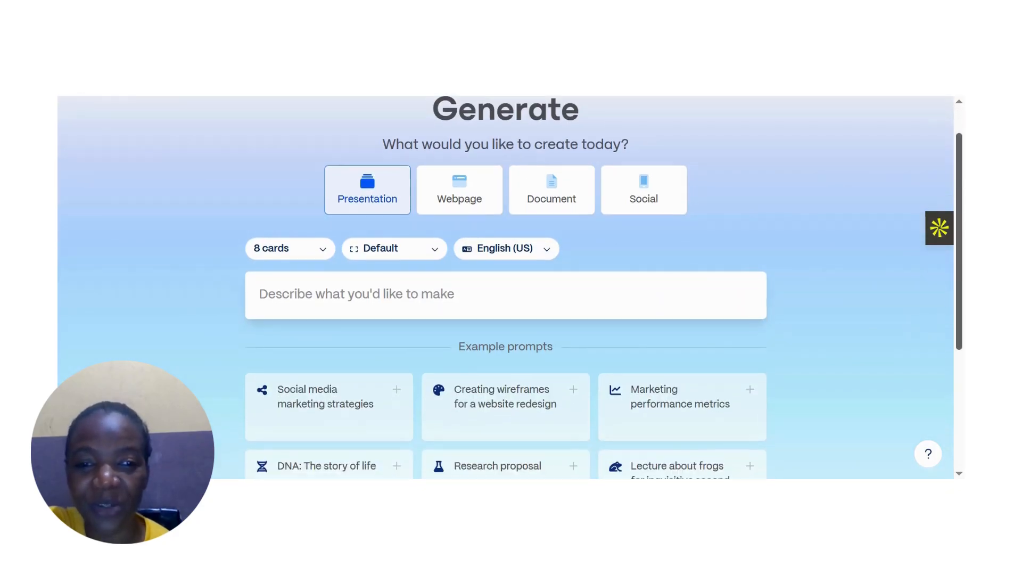
pyautogui.click(423, 294)
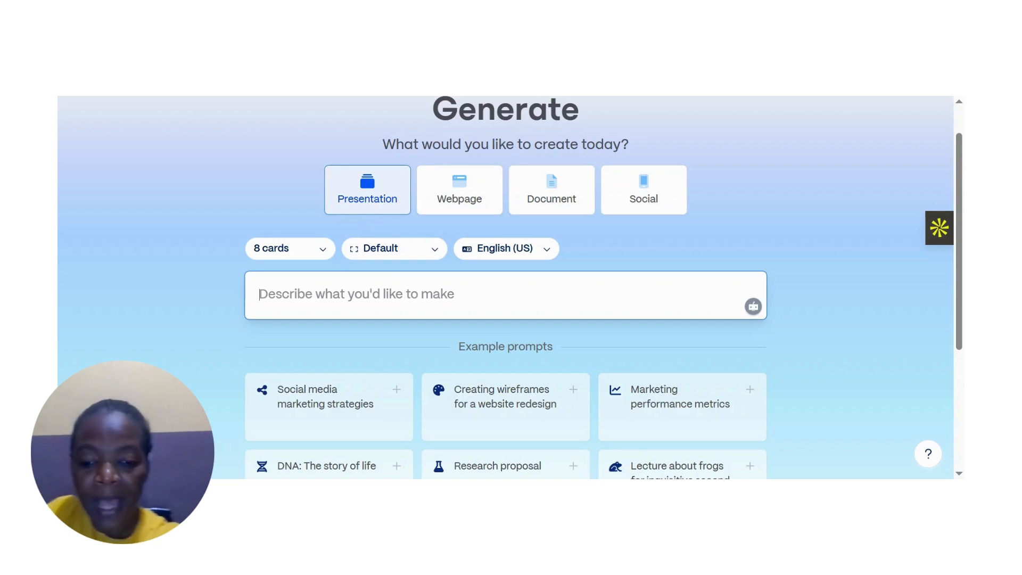
# - Begin the prompt "Generate an eye-catching slide for me to introduce my", accepting the spelling correction for eye-catching slide
pyautogui.write('Ge')
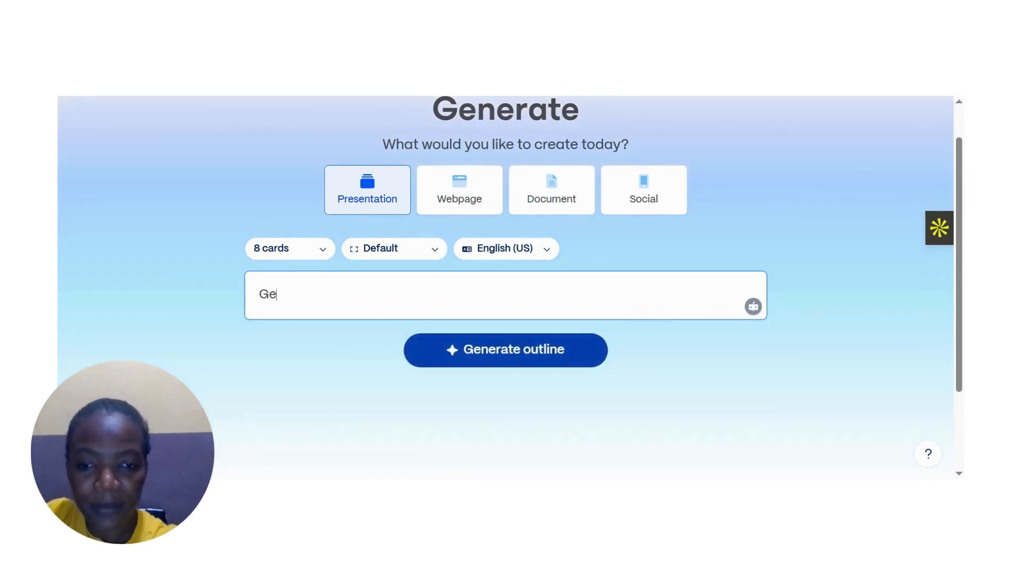
pyautogui.write('nerate')
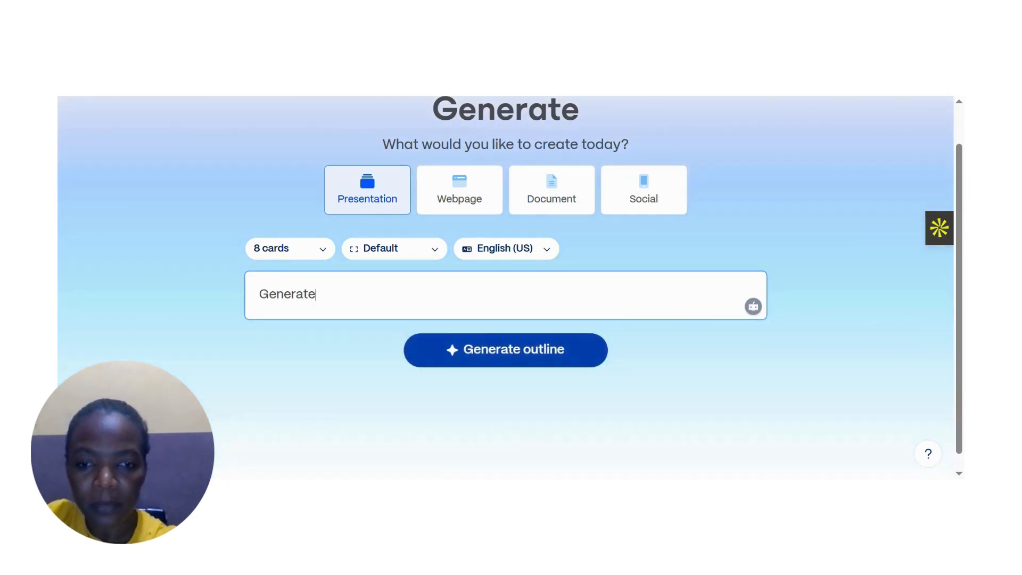
pyautogui.write(' a')
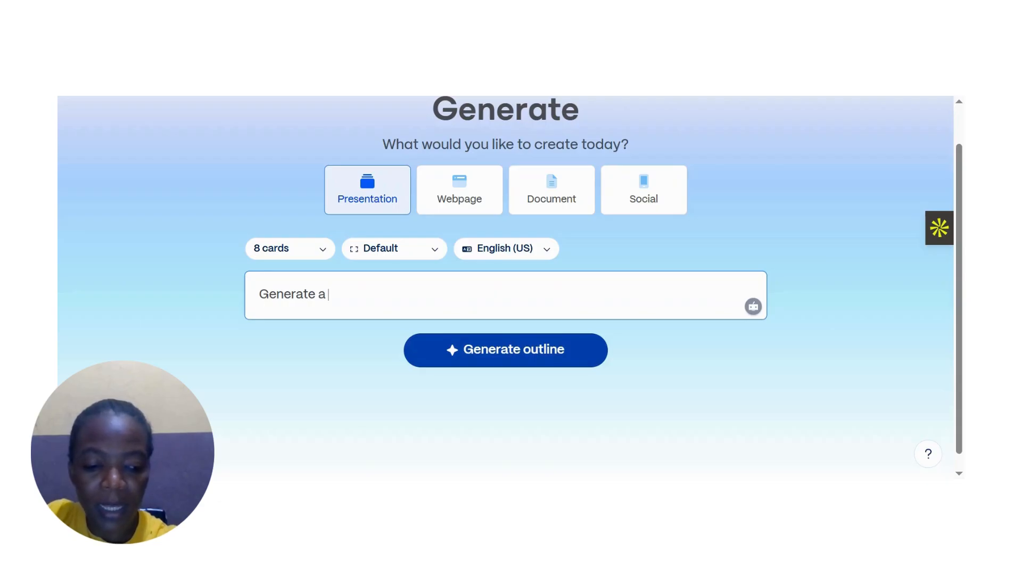
pyautogui.write('n eye ')
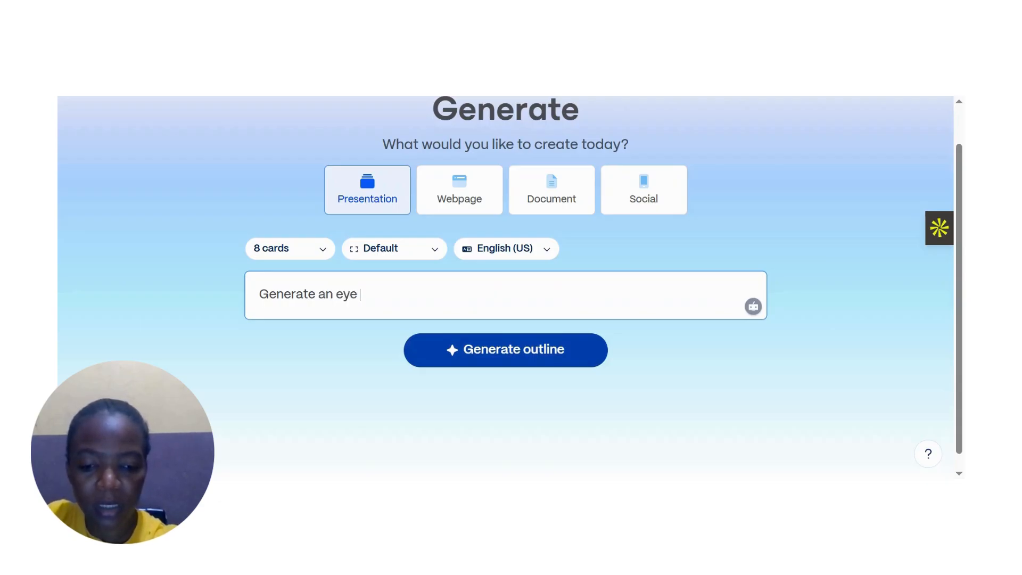
pyautogui.write('cathcing slide')
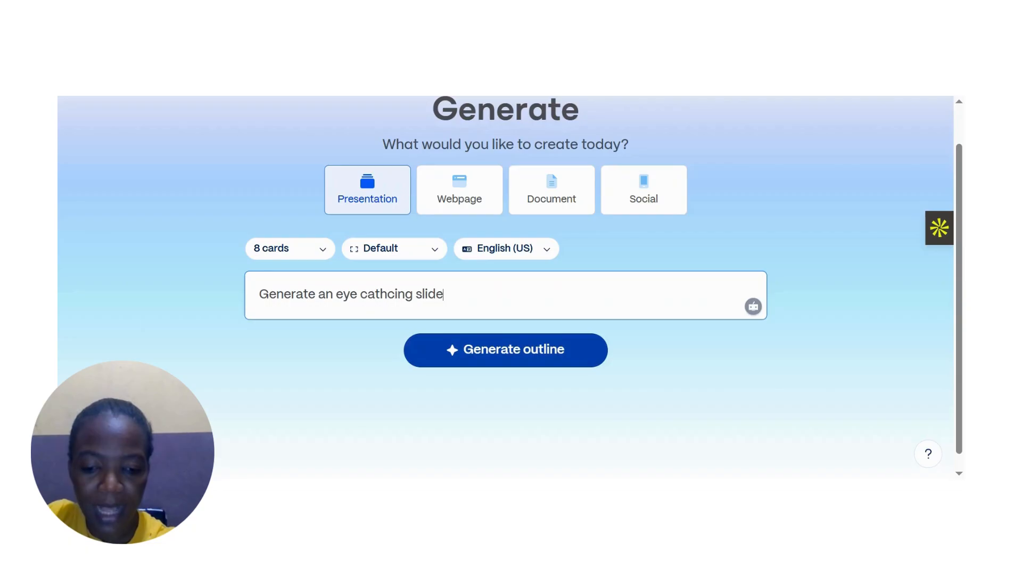
pyautogui.write('s for me to i')
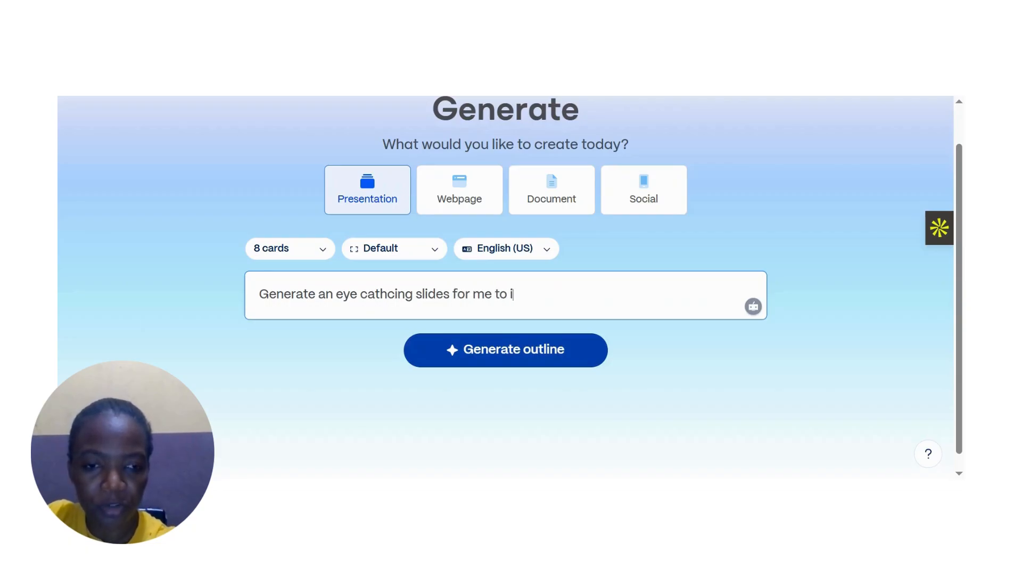
pyautogui.write('nto')
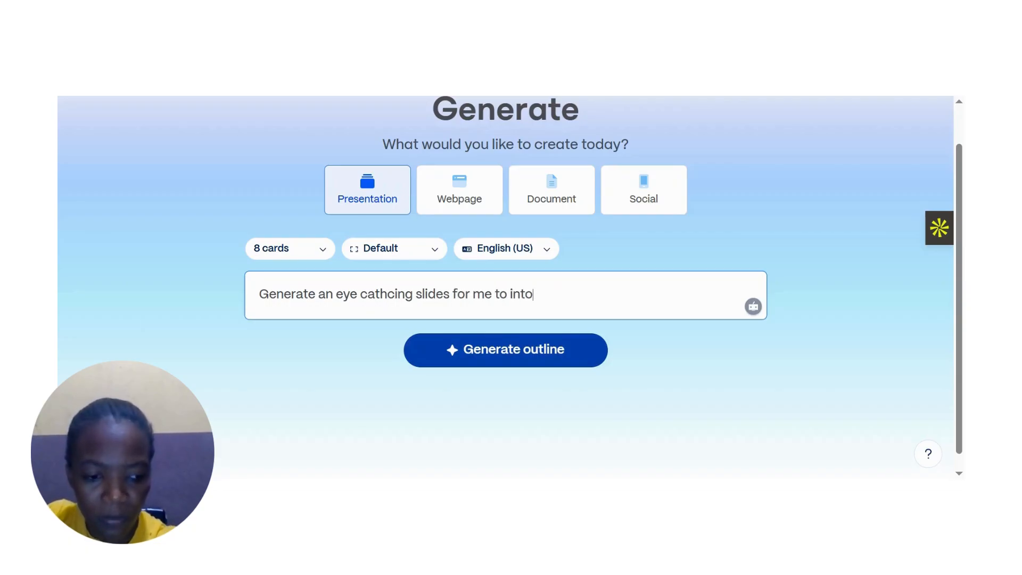
pyautogui.press('BackSpace')
pyautogui.write('roduce')
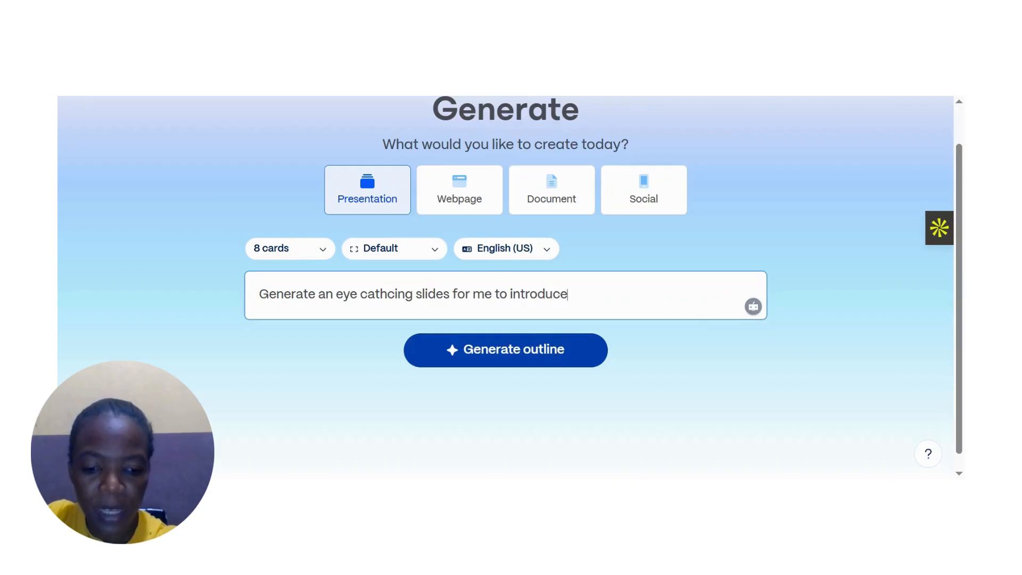
pyautogui.write(' my')
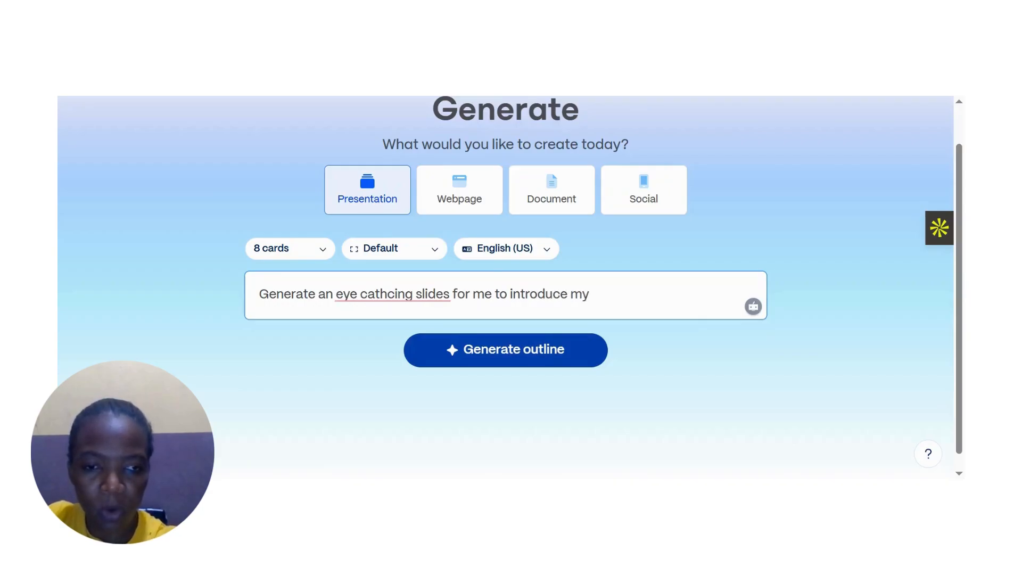
pyautogui.moveTo(375, 296)
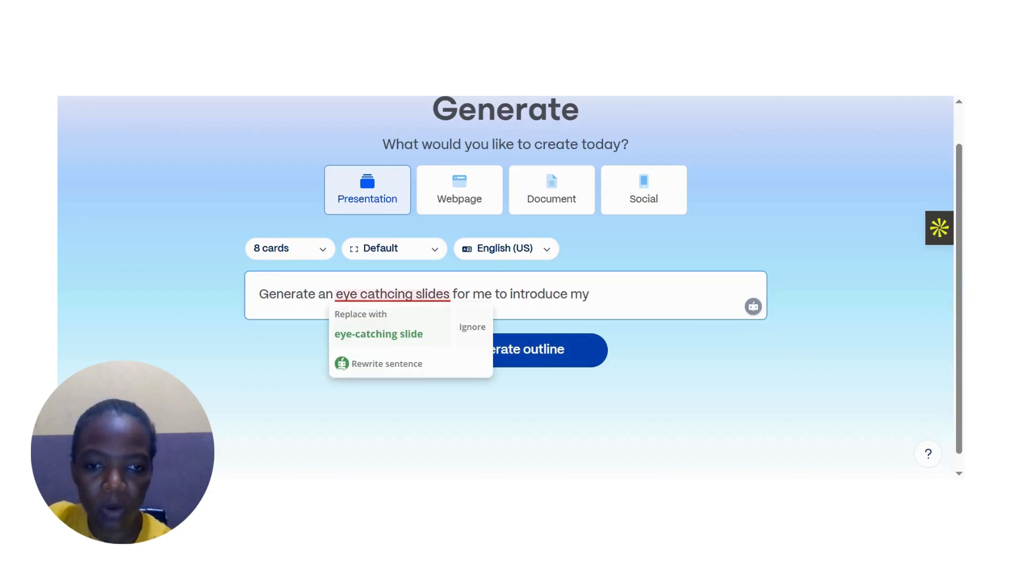
pyautogui.click(375, 334)
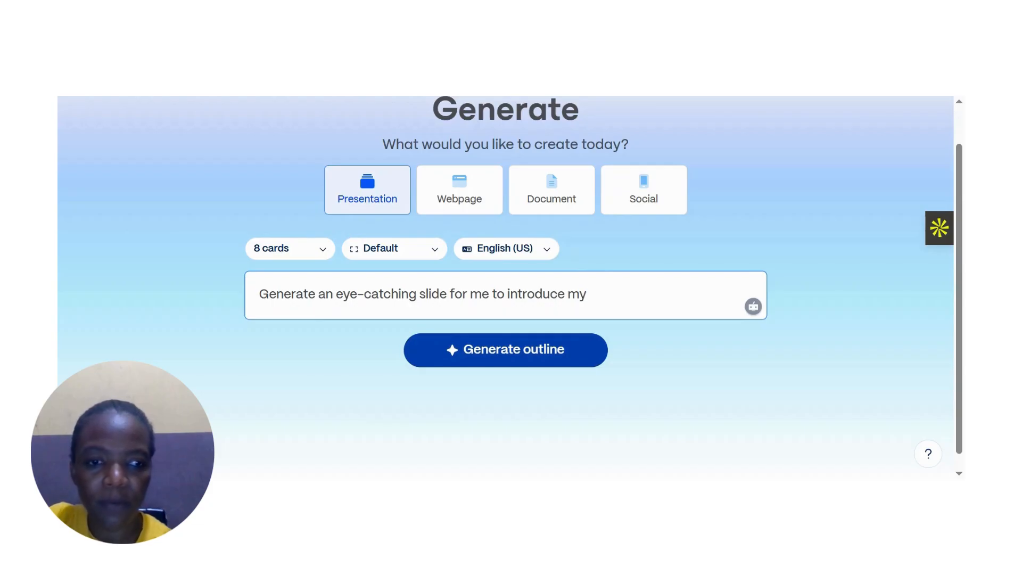
# - Extend the prompt with "Grade 4 learners to forms of energy. I want this slide to be very beautiful", accepting the spelling corrections
pyautogui.write('Grade')
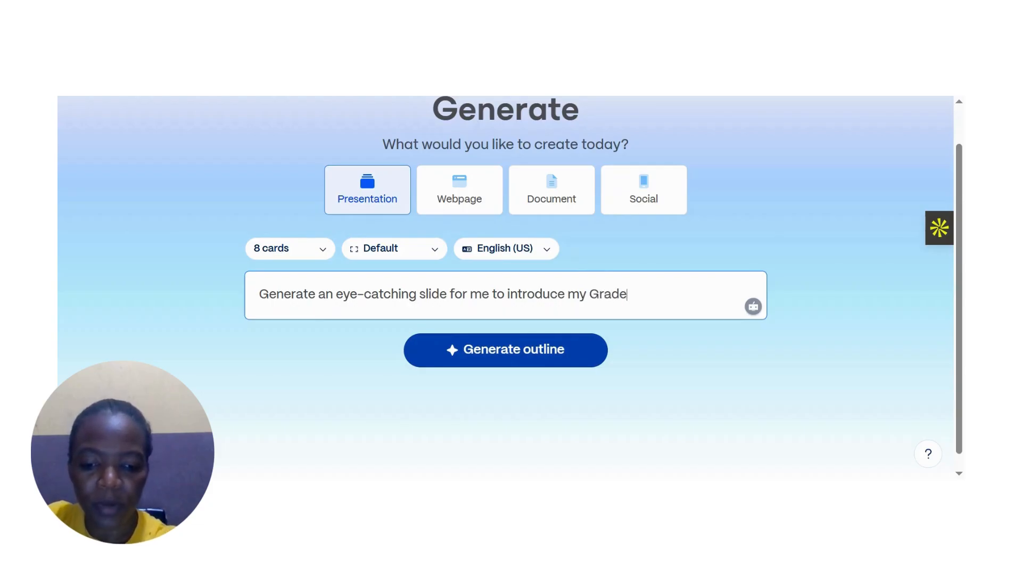
pyautogui.write(' 4 learners')
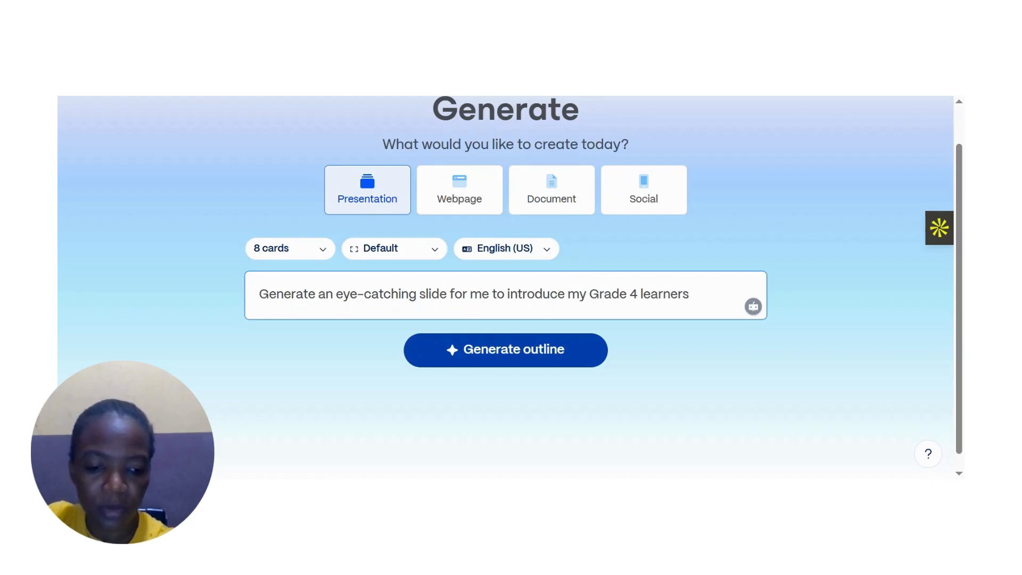
pyautogui.write('forms of energ')
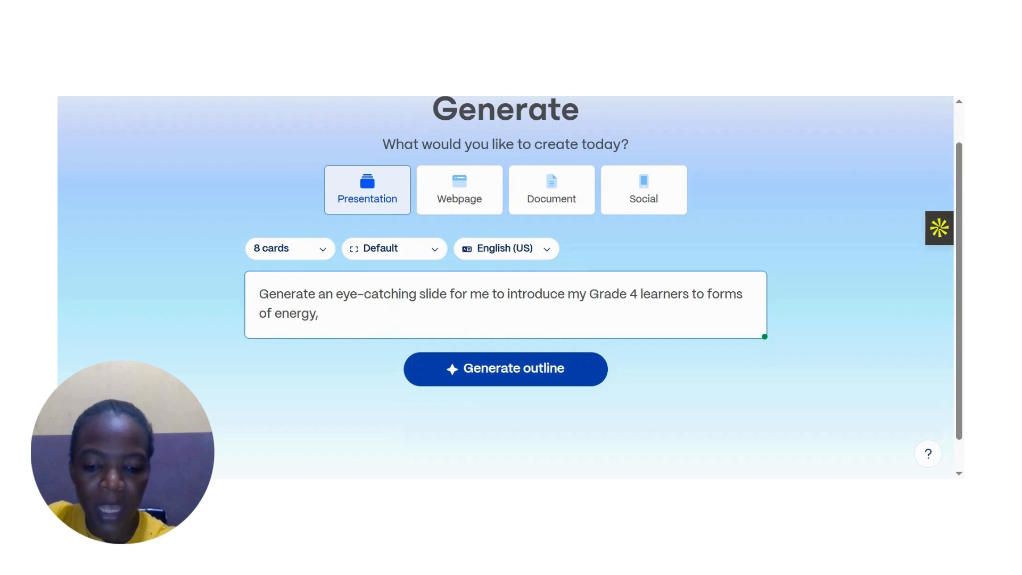
pyautogui.write('y, I wamt his sl')
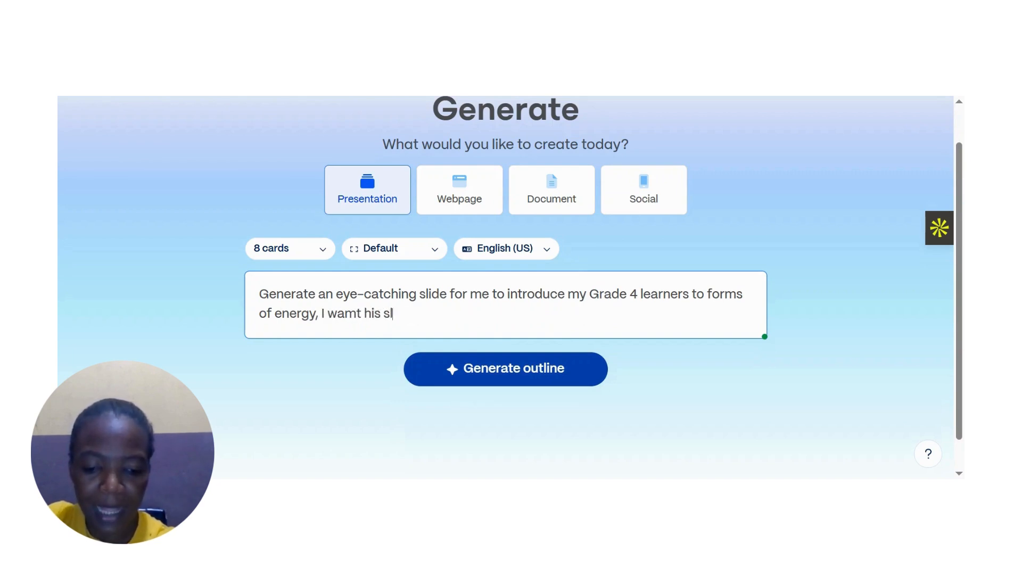
pyautogui.write('ide to be very')
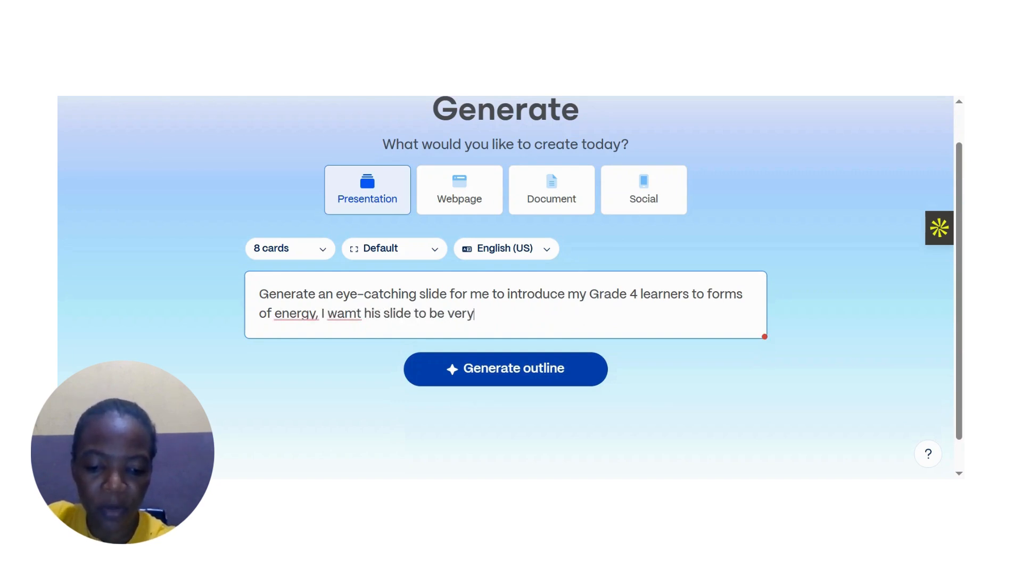
pyautogui.write(' beautiful')
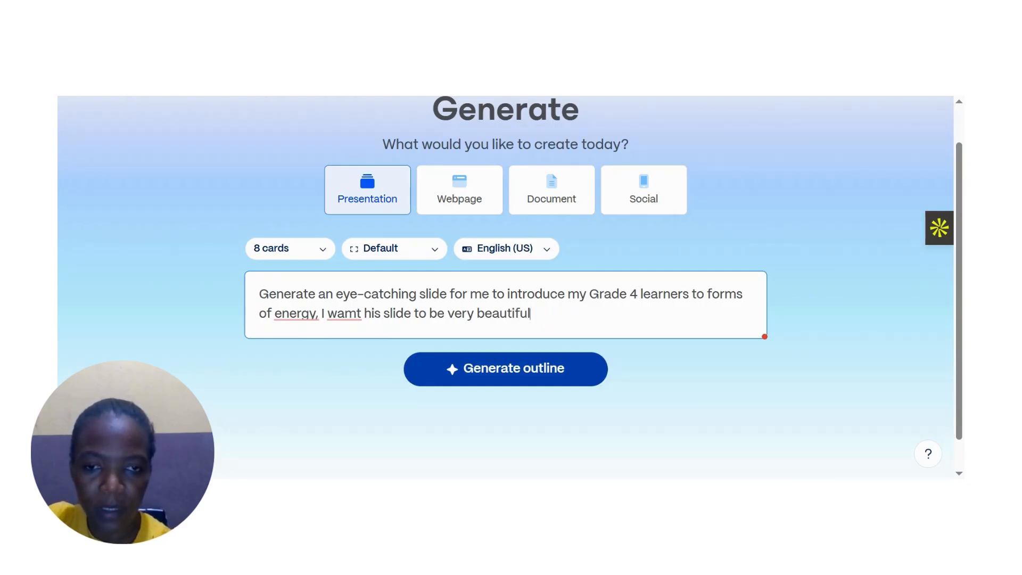
pyautogui.click(347, 354)
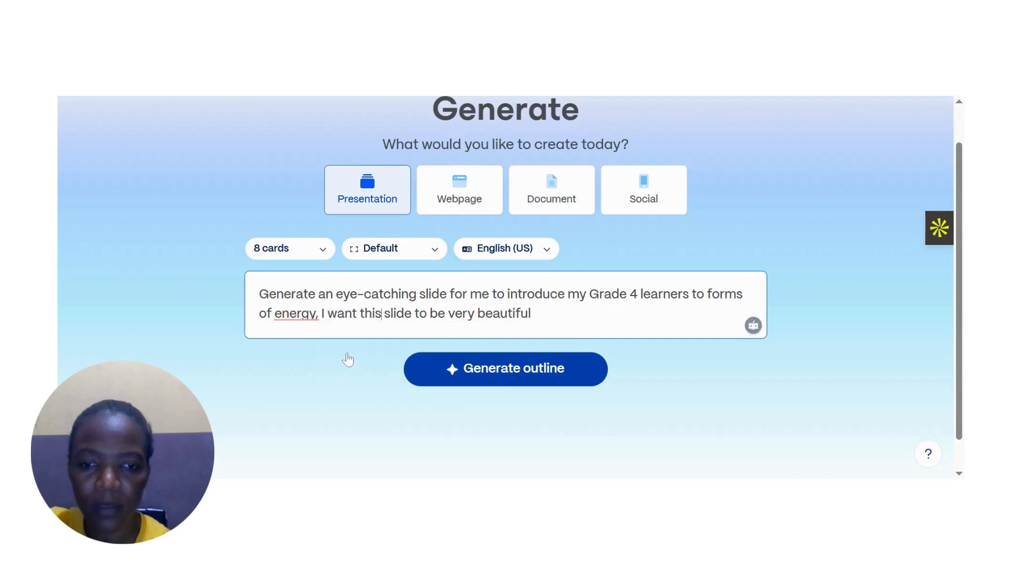
pyautogui.click(296, 314)
pyautogui.click(306, 354)
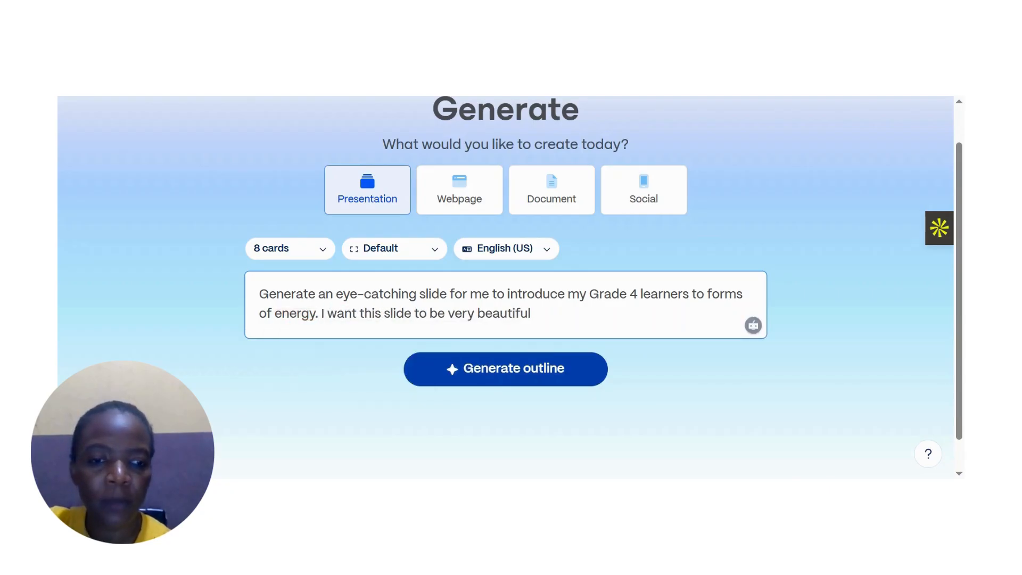
# - Finish the prompt with "and use appropriate images." and generate the outline
pyautogui.write('and')
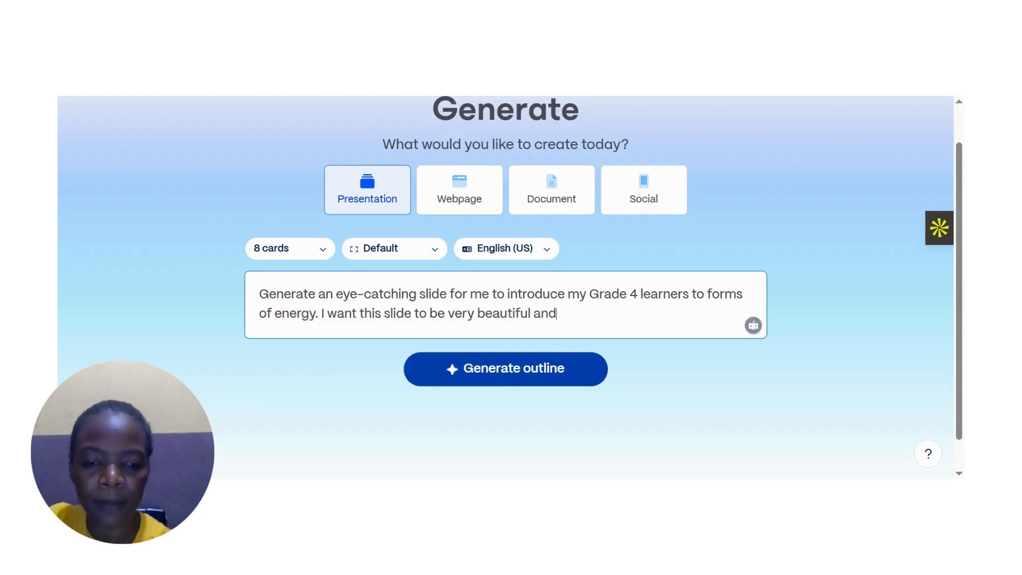
pyautogui.write(' use a')
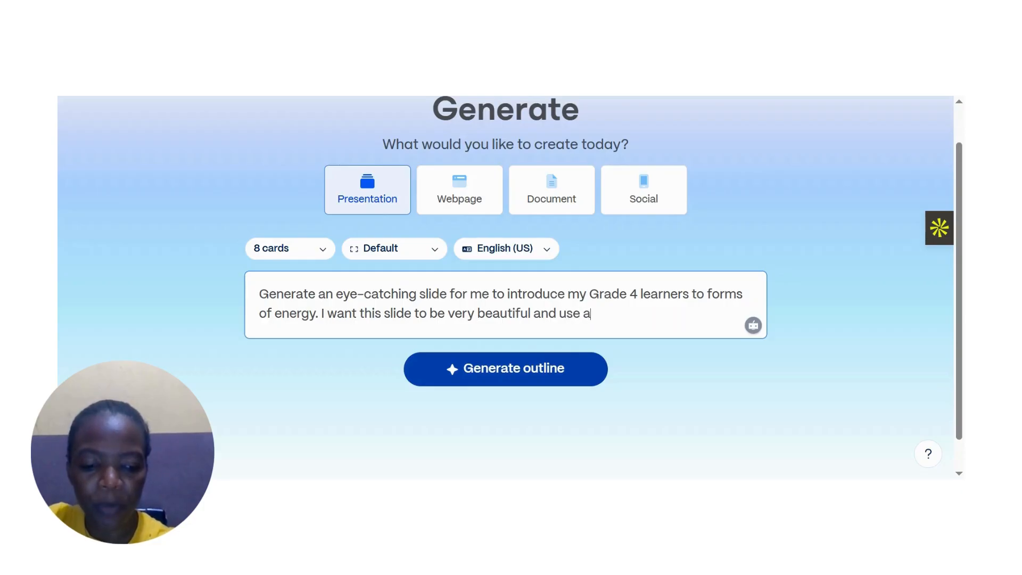
pyautogui.write('ppr')
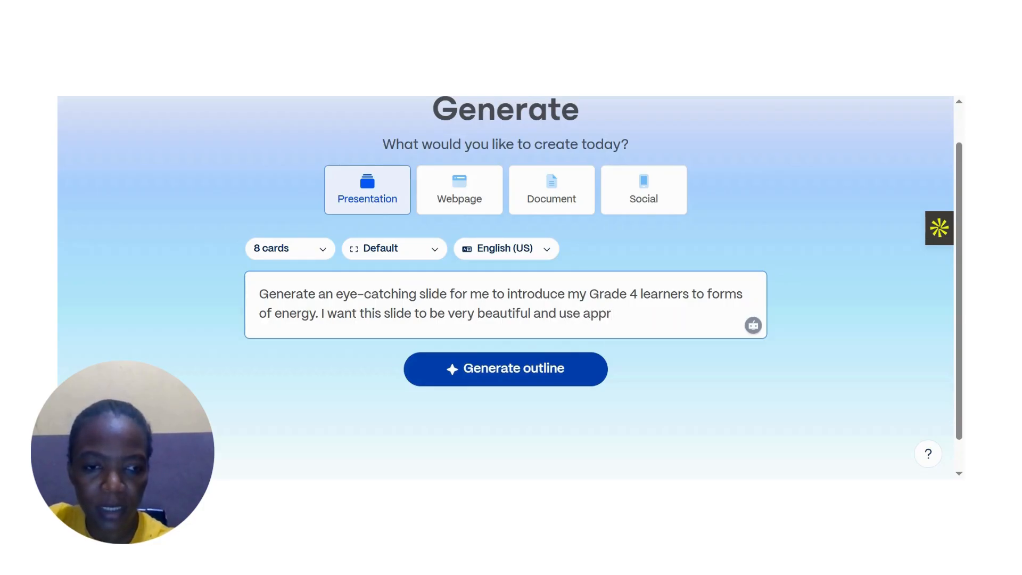
pyautogui.write('opriate ')
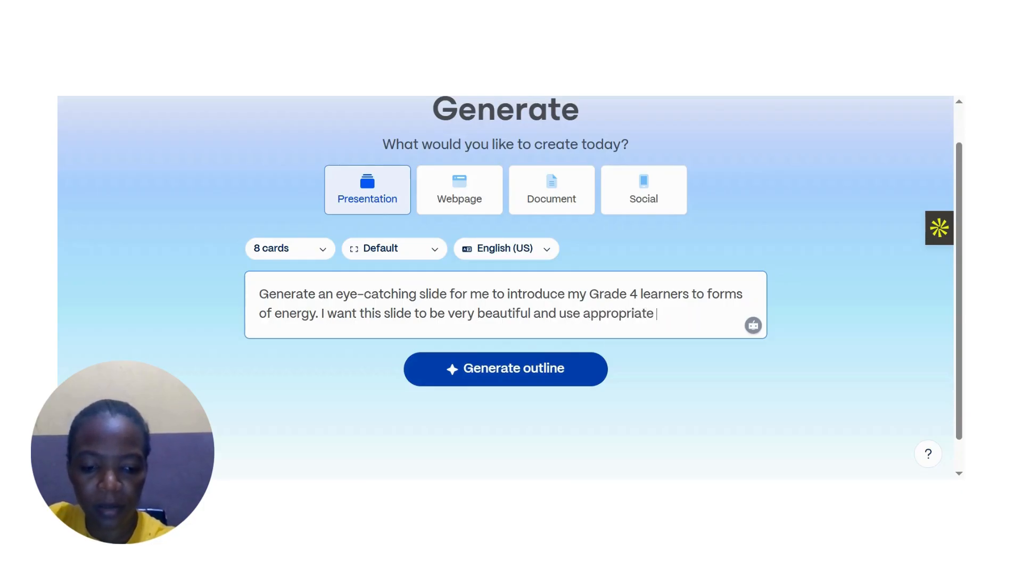
pyautogui.write('image')
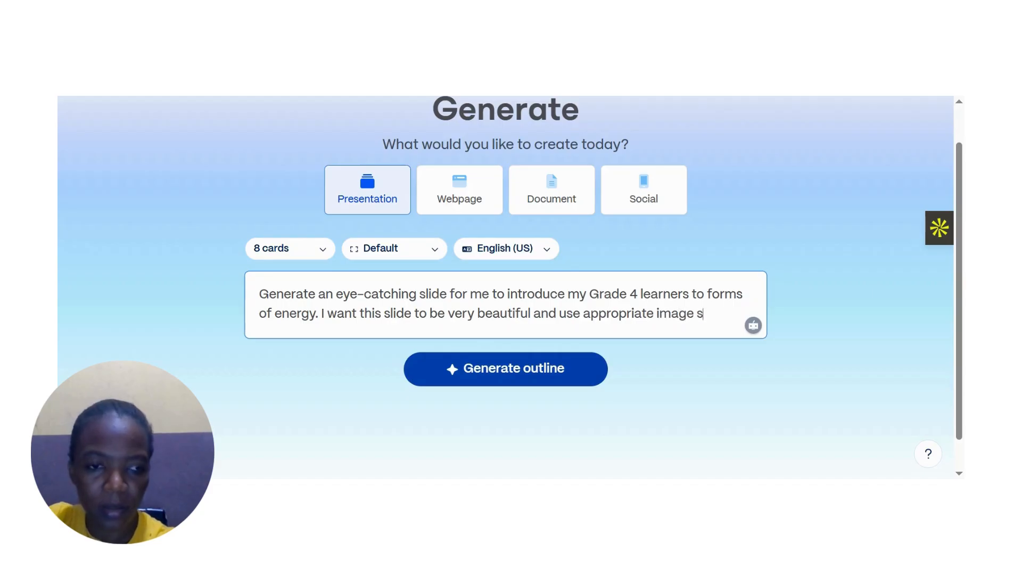
pyautogui.write(' s')
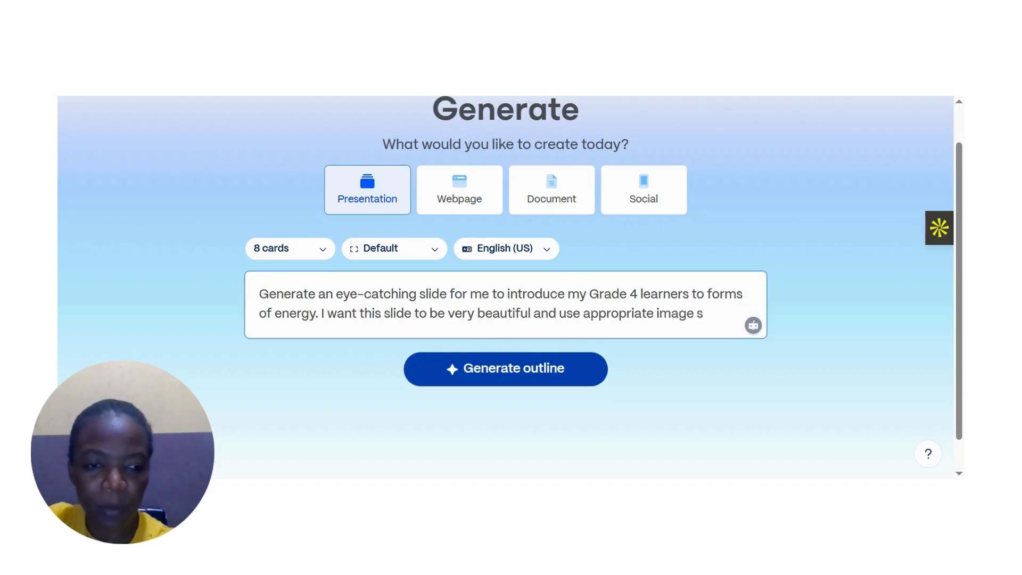
pyautogui.write('.')
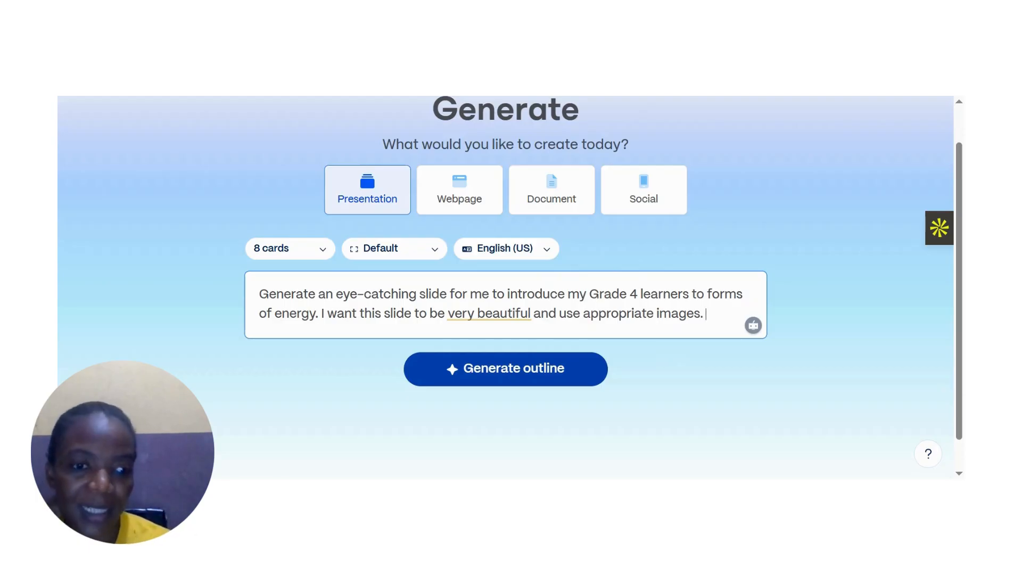
pyautogui.click(552, 379)
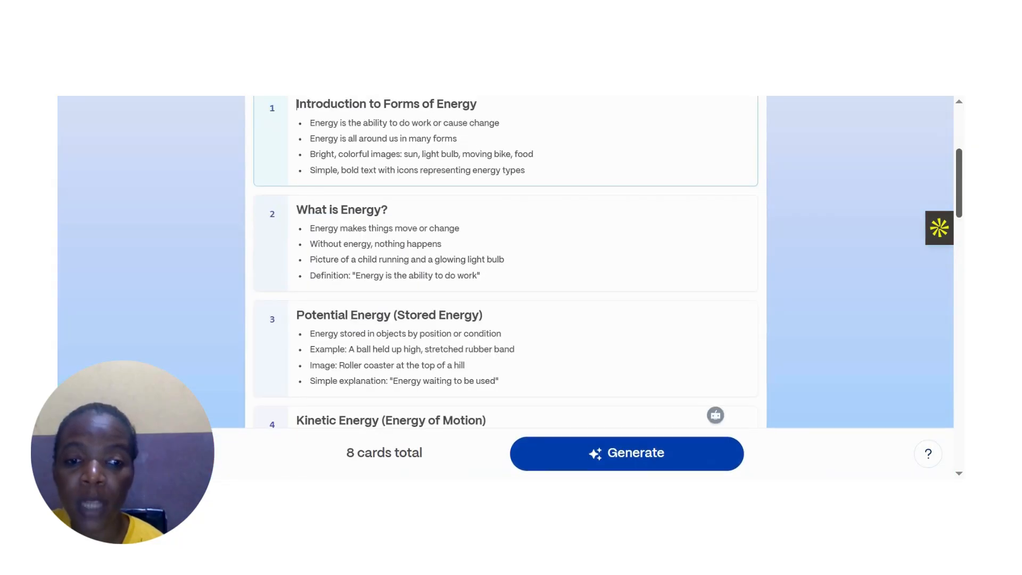
# - Review the generated eight-card outline and the available themes below it
pyautogui.scroll(-6, 506, 262)
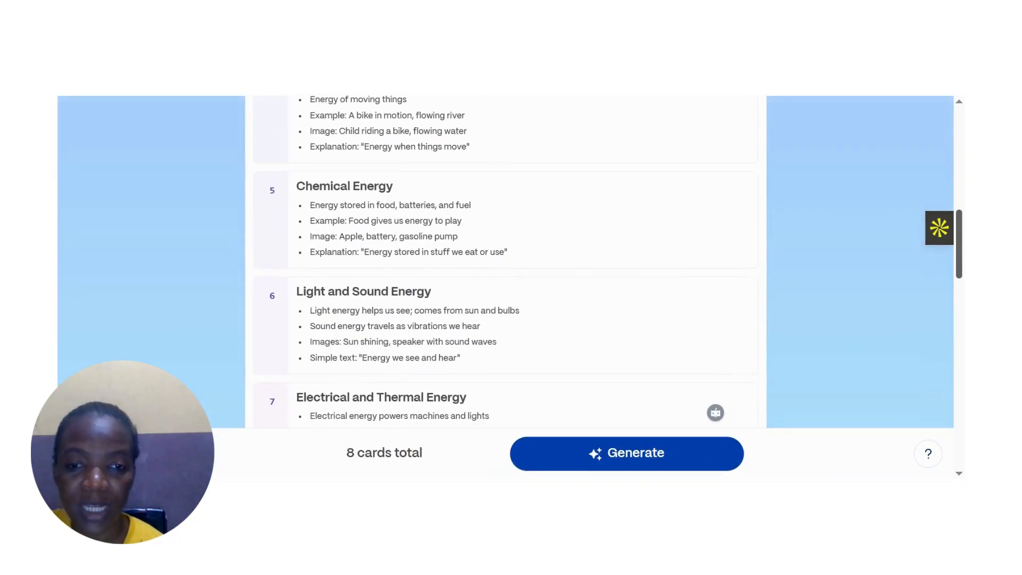
pyautogui.scroll(-3, 505, 262)
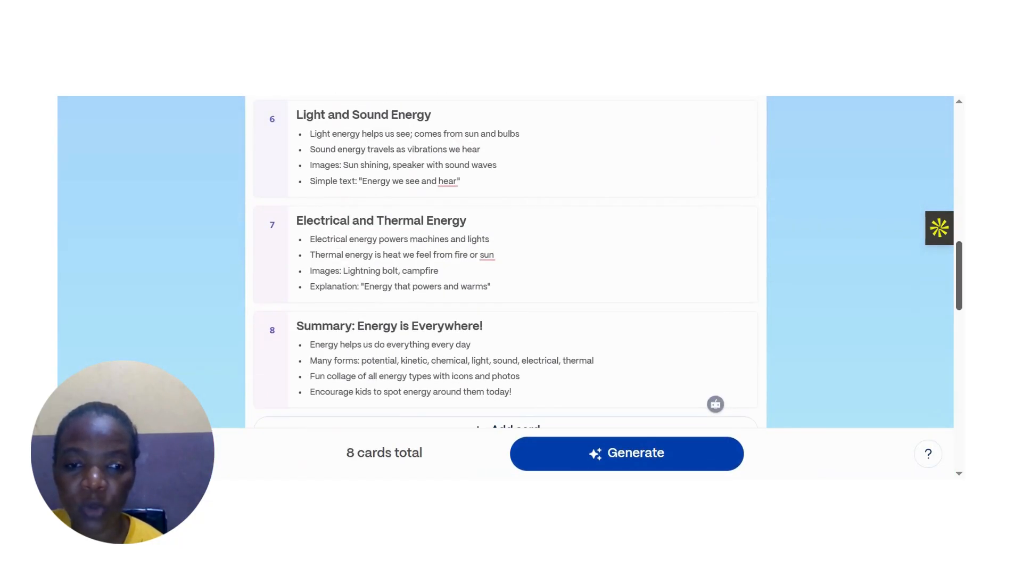
pyautogui.scroll(10, 506, 262)
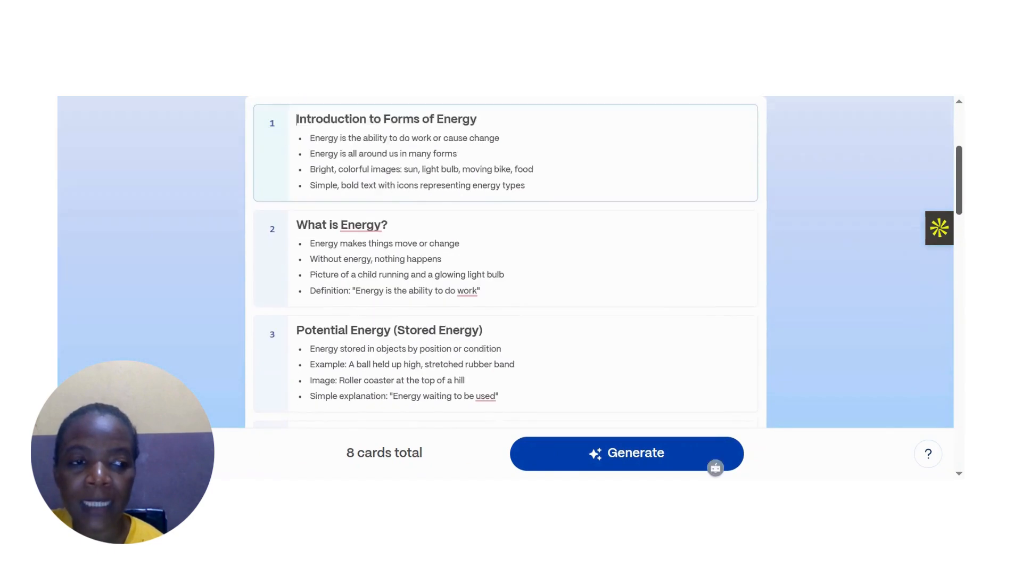
pyautogui.scroll(2, 714, 413)
pyautogui.scroll(-5, 716, 414)
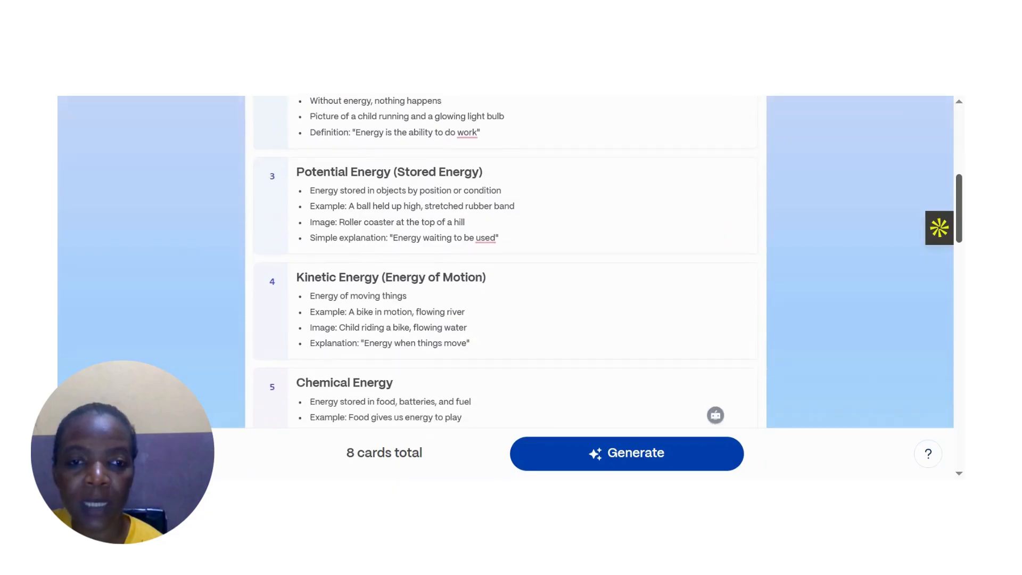
pyautogui.scroll(-9, 716, 414)
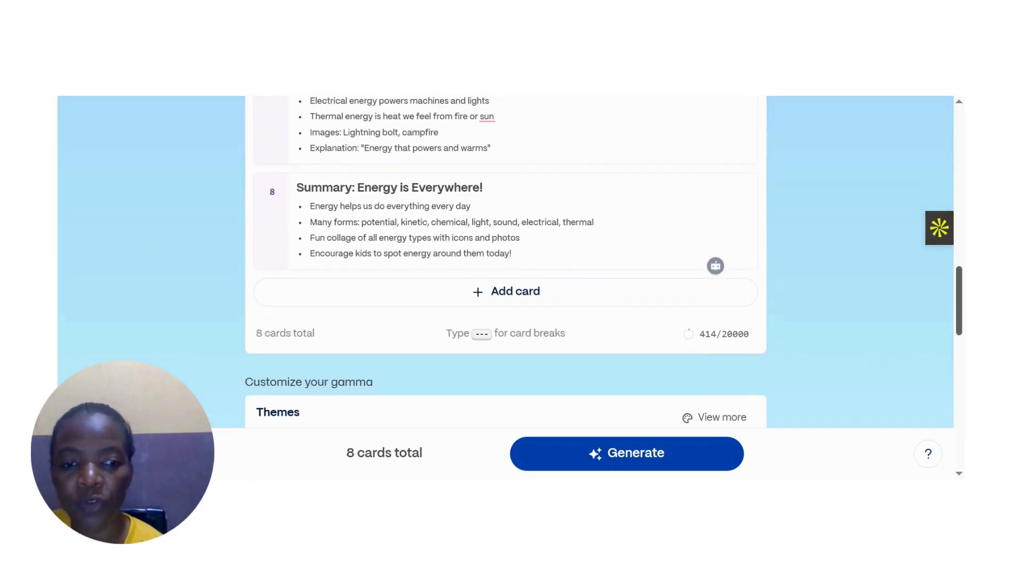
pyautogui.scroll(4, 506, 261)
pyautogui.scroll(-5, 505, 261)
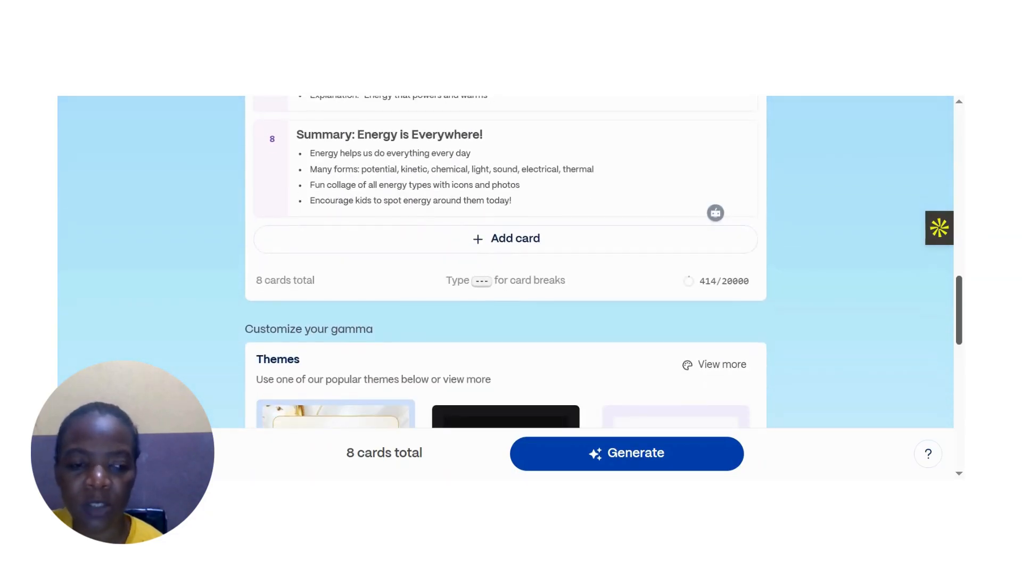
pyautogui.scroll(-2, 506, 261)
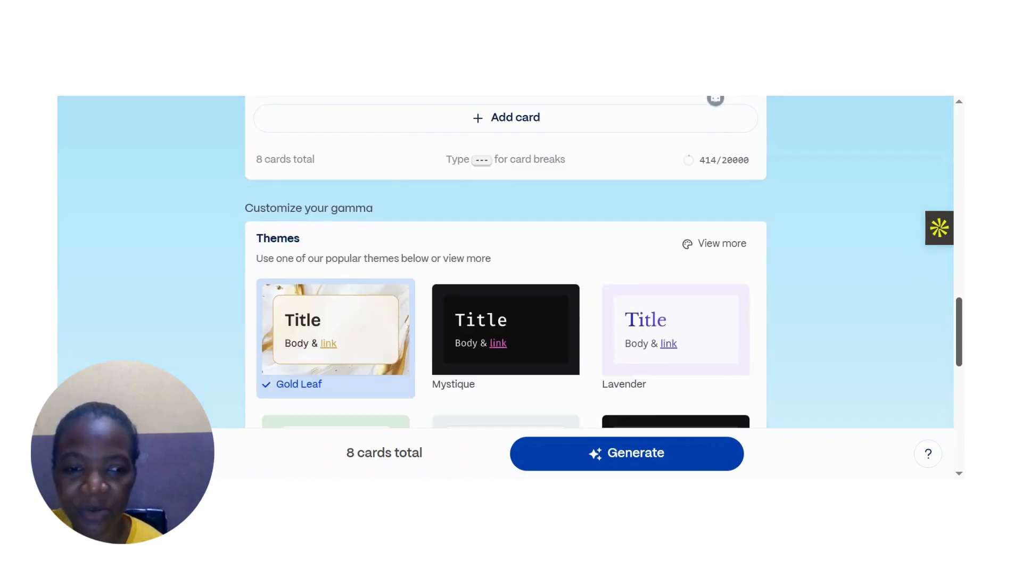
# - Generate the presentation from the outline using the Gold Leaf theme
pyautogui.scroll(-2, 506, 261)
pyautogui.scroll(1, 505, 261)
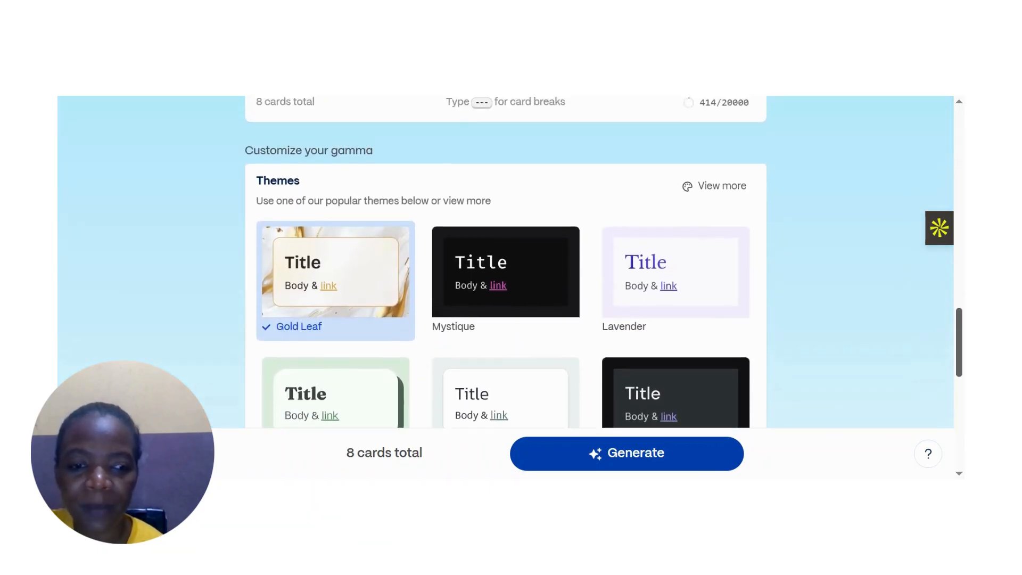
pyautogui.scroll(-2, 650, 302)
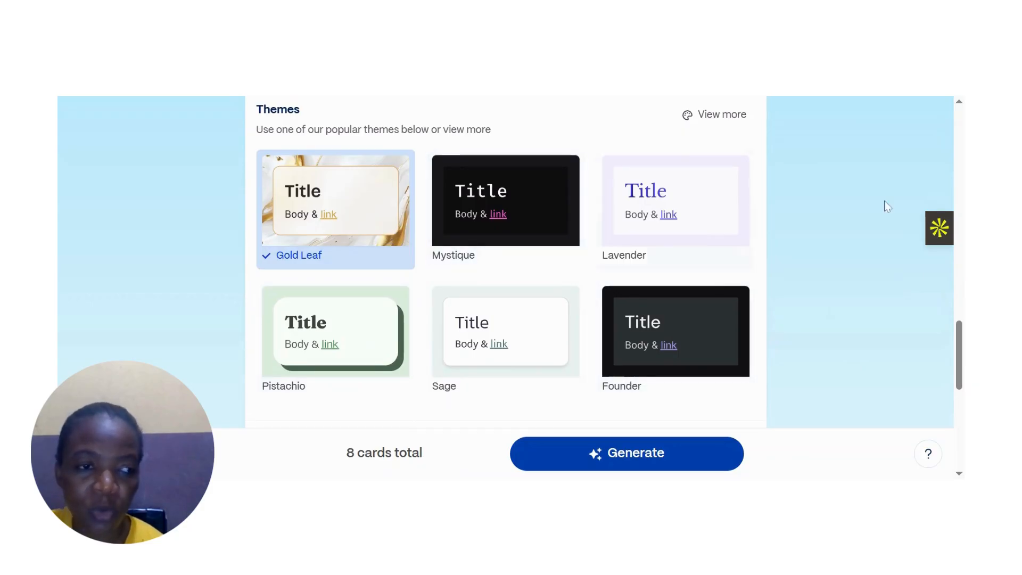
pyautogui.moveTo(961, 334)
pyautogui.mouseDown()
pyautogui.moveTo(961, 369)
pyautogui.moveTo(962, 333)
pyautogui.mouseUp()
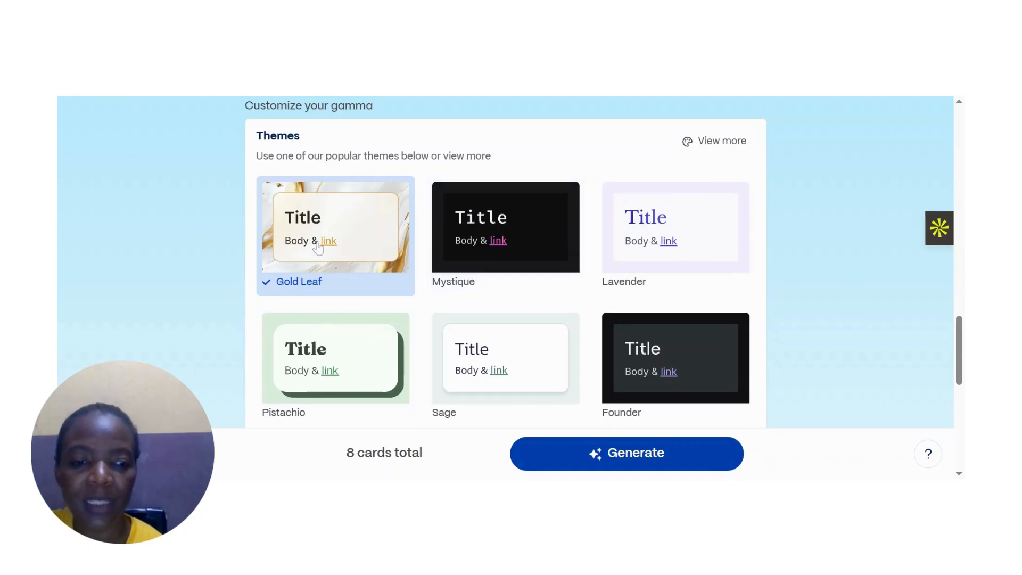
pyautogui.click(584, 451)
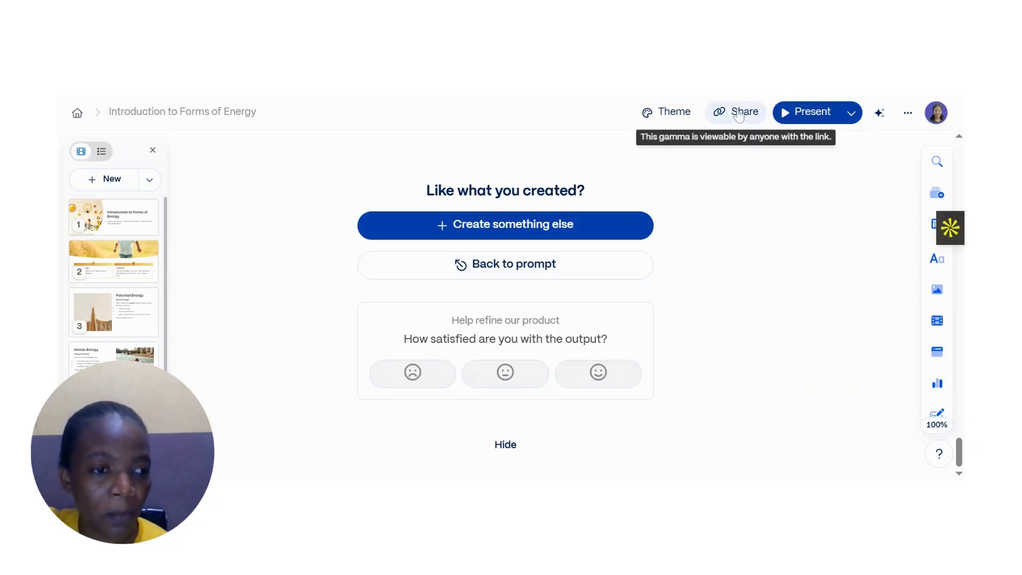
# - Scroll through the generated presentation's cards to review their content and images
pyautogui.scroll(10, 542, 303)
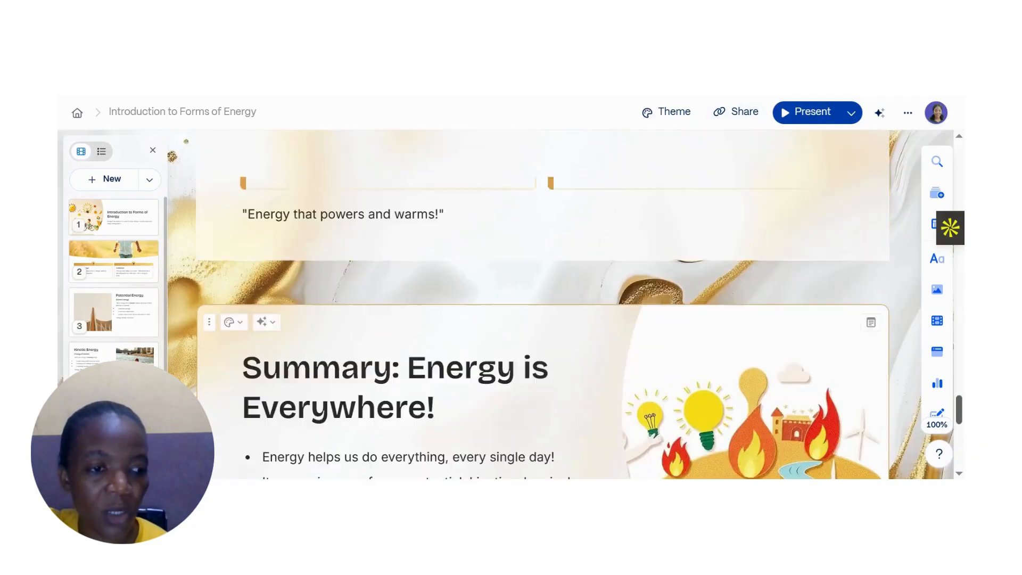
pyautogui.scroll(6, 543, 304)
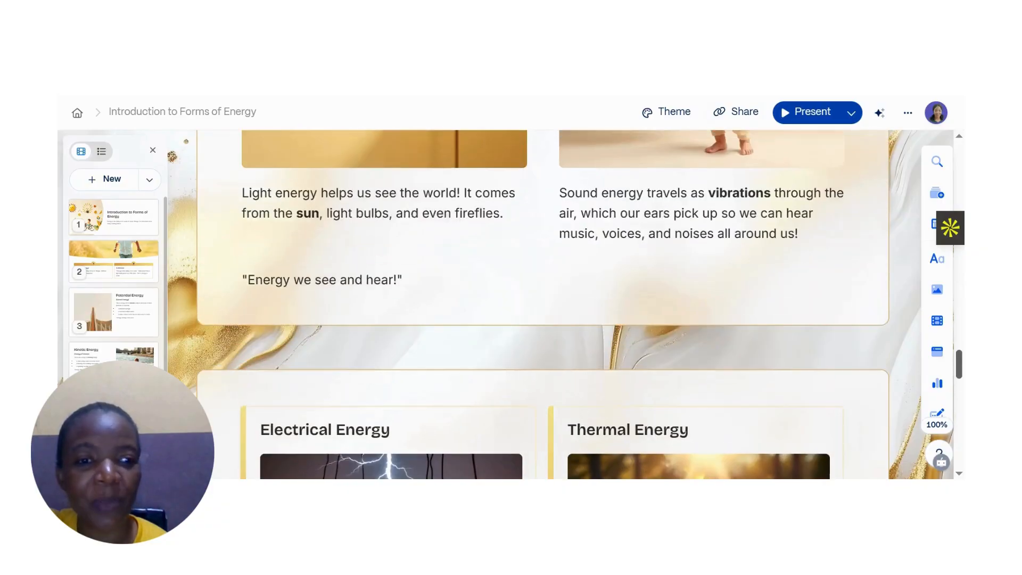
pyautogui.scroll(6, 543, 303)
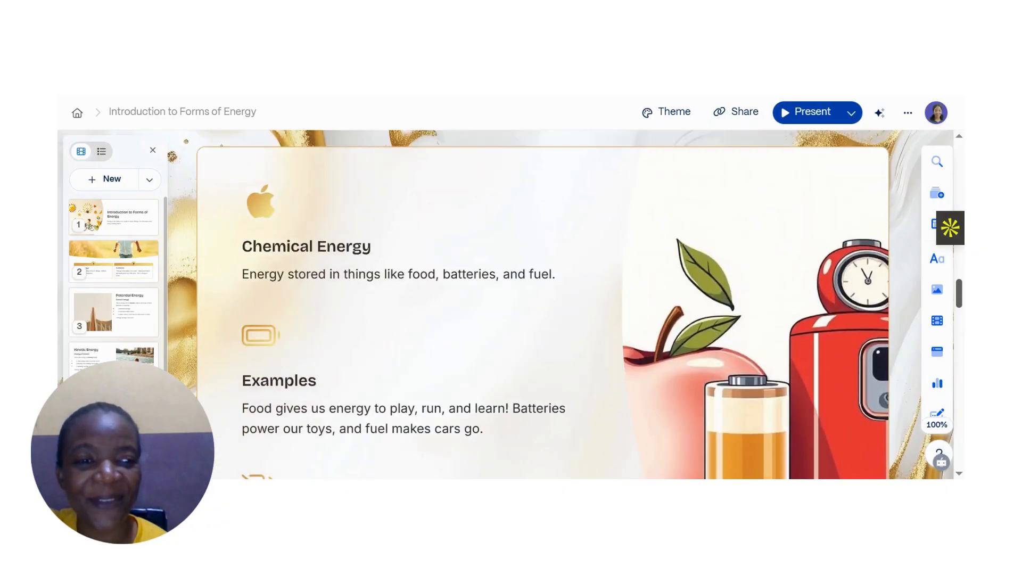
pyautogui.scroll(10, 542, 303)
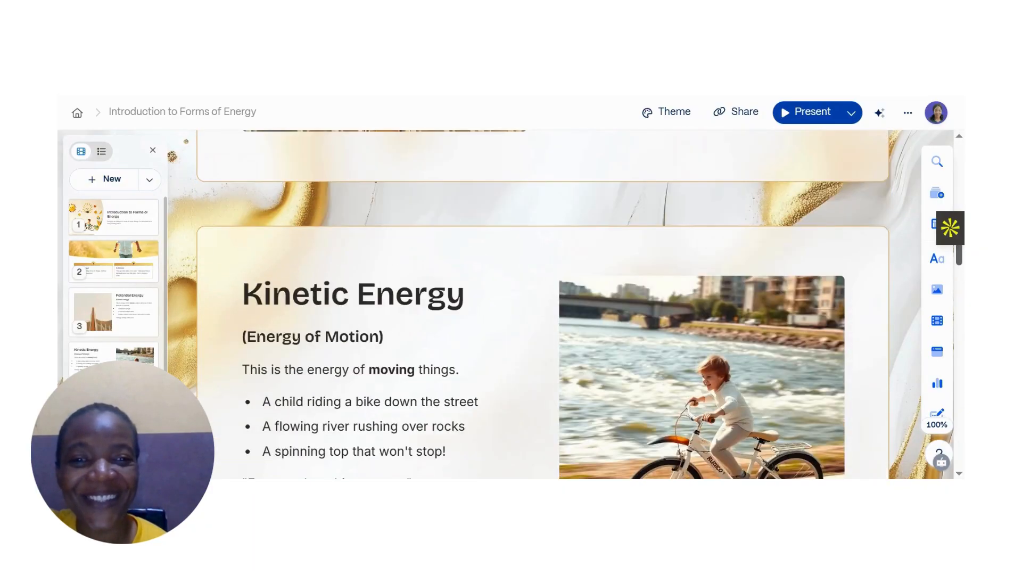
pyautogui.scroll(10, 543, 304)
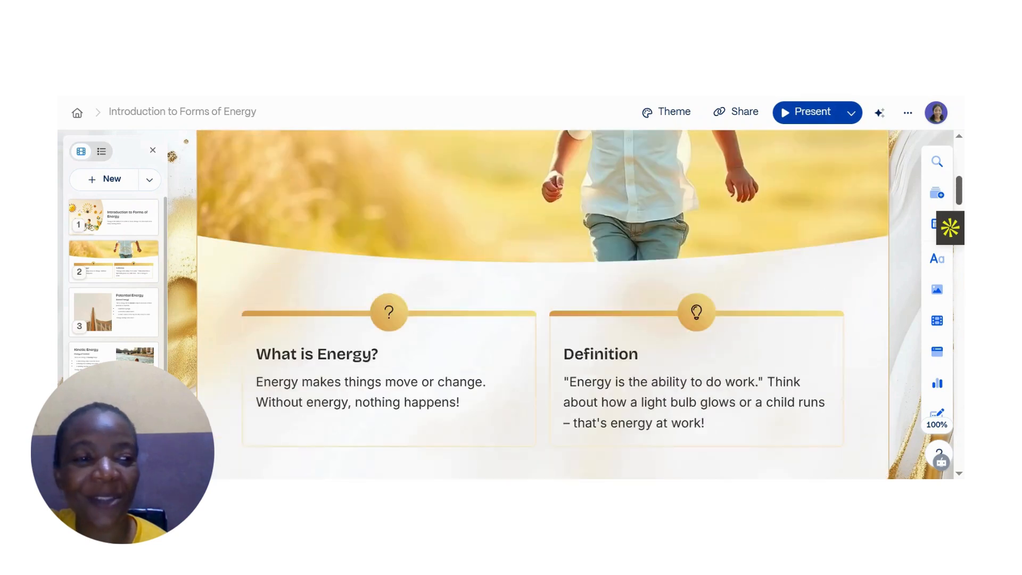
pyautogui.scroll(5, 543, 303)
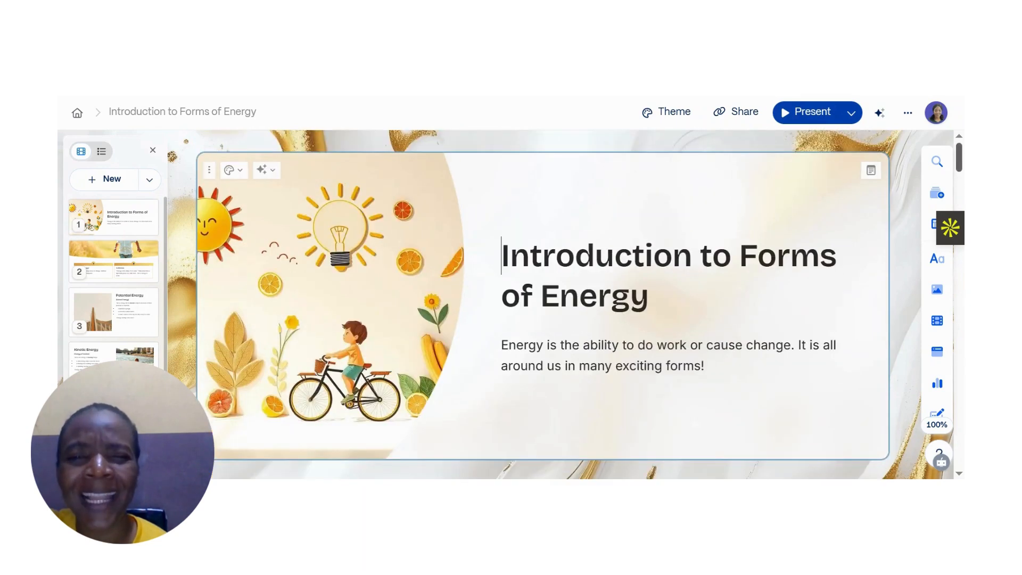
pyautogui.scroll(-10, 543, 304)
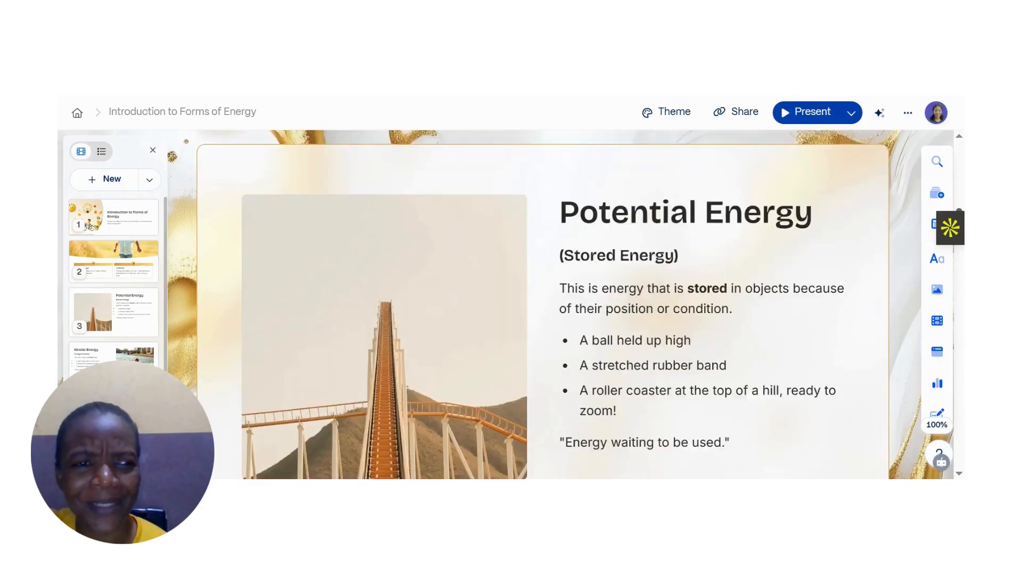
pyautogui.scroll(-5, 543, 304)
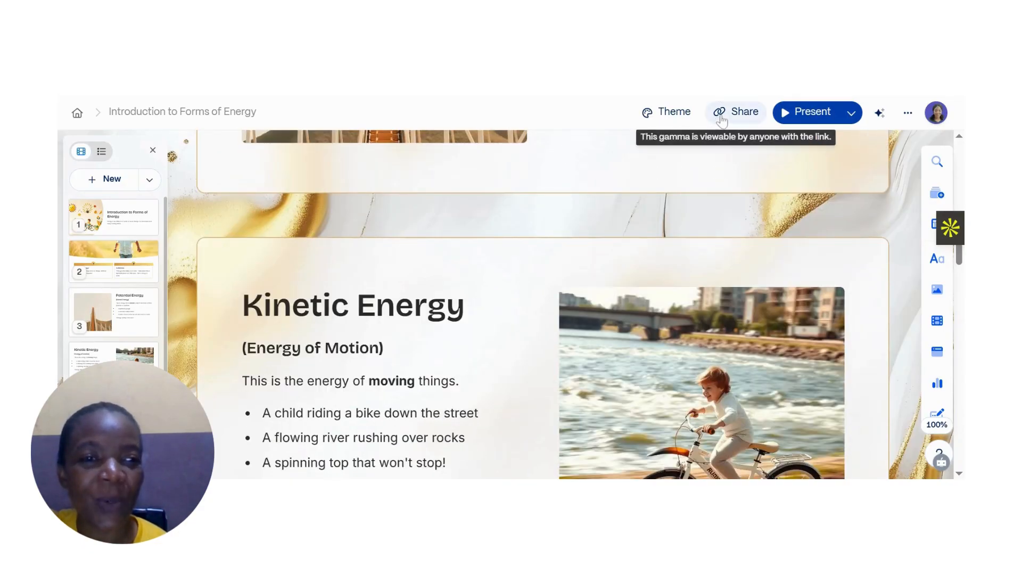
# - Open the theme panel to browse the available themes, then close it
pyautogui.click(656, 121)
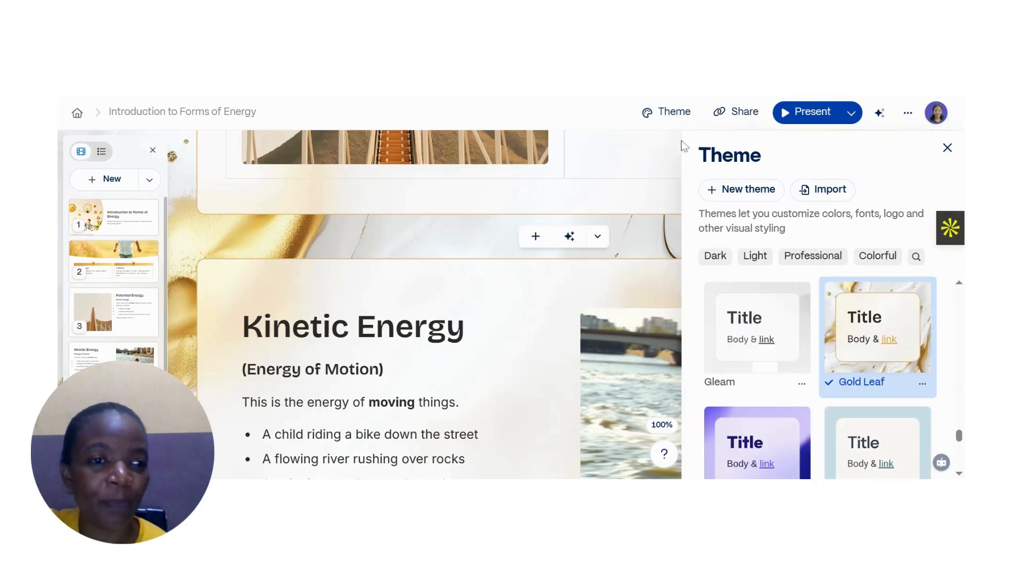
pyautogui.click(682, 142)
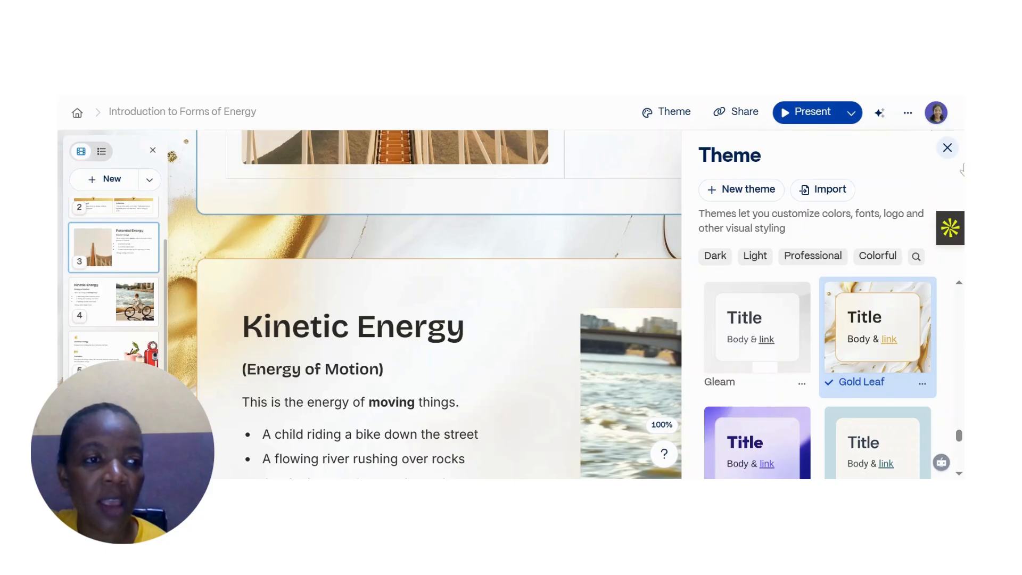
pyautogui.click(947, 148)
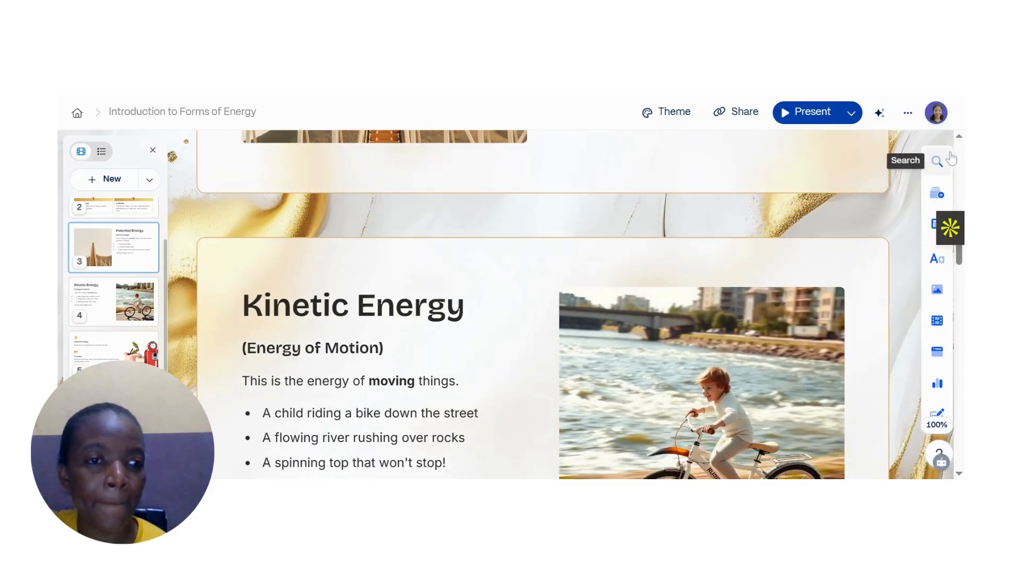
# - Open the share dialog for the presentation and review its collaborate and link-sharing options
pyautogui.click(728, 116)
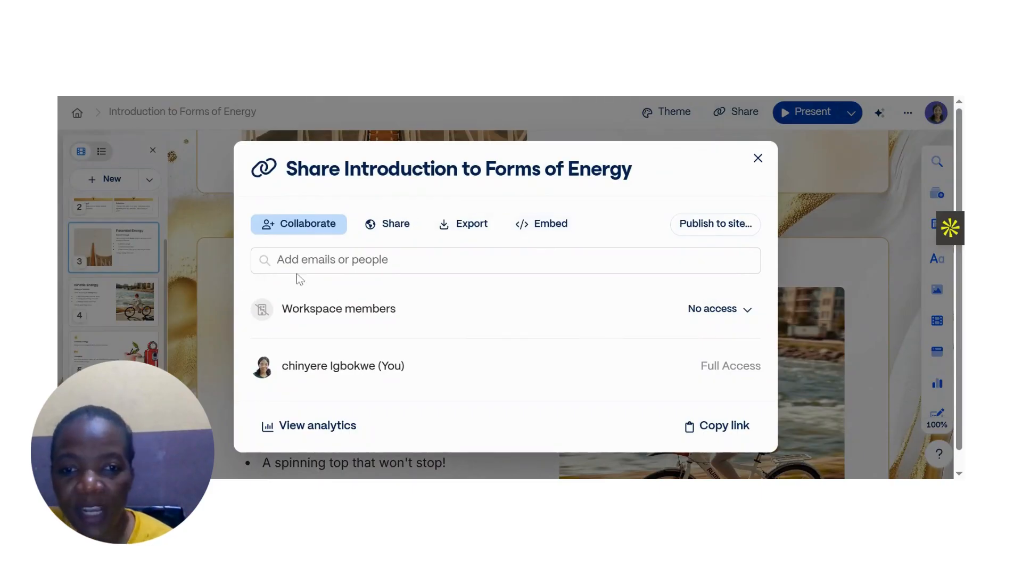
pyautogui.click(332, 261)
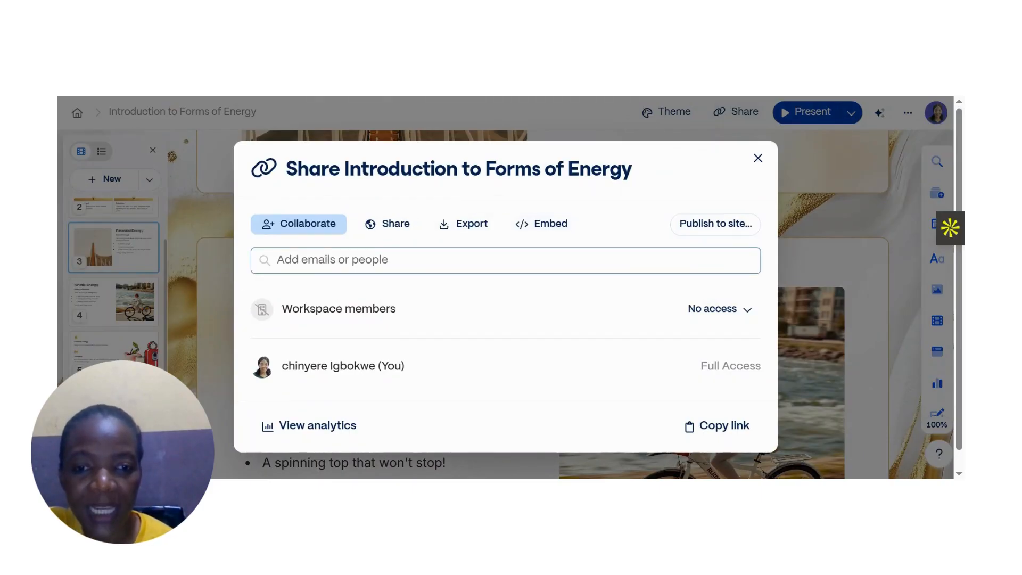
pyautogui.click(254, 205)
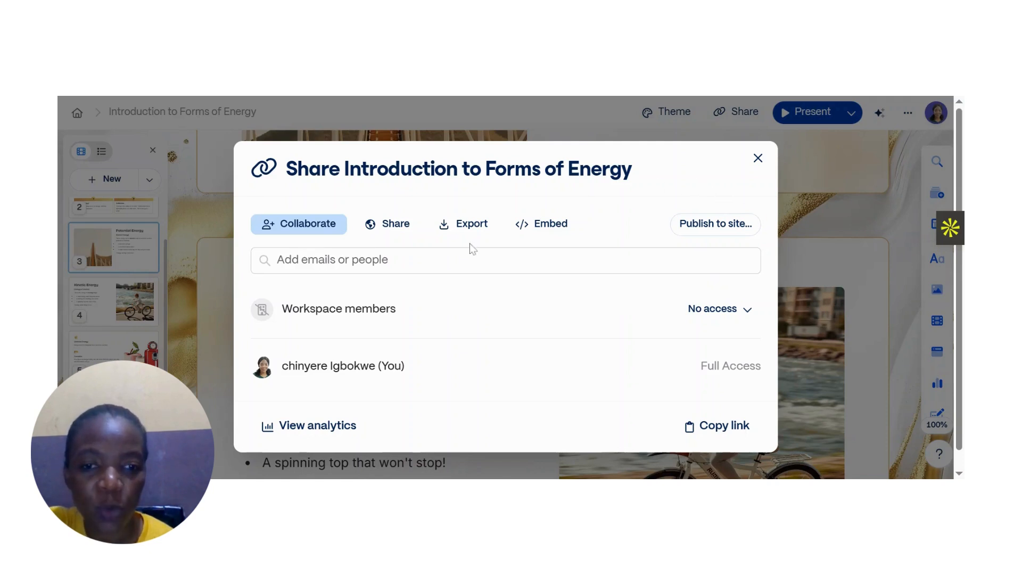
pyautogui.click(406, 237)
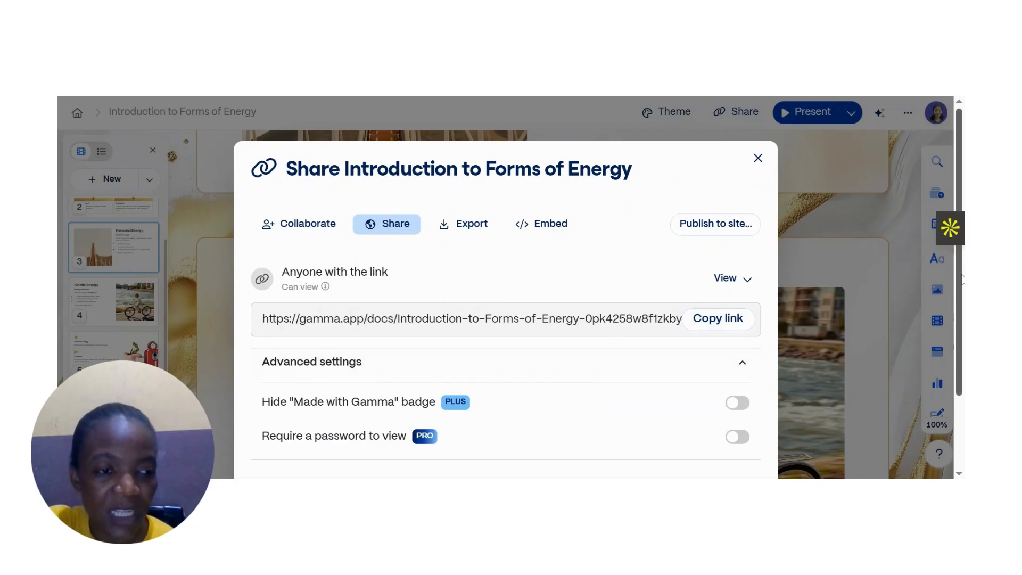
pyautogui.scroll(-3, 961, 280)
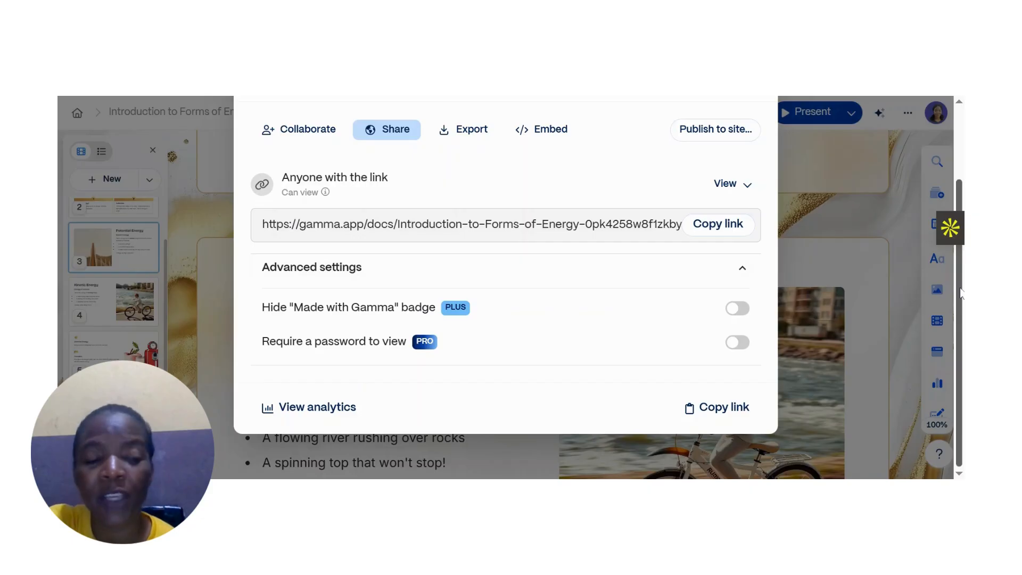
pyautogui.scroll(1, 961, 293)
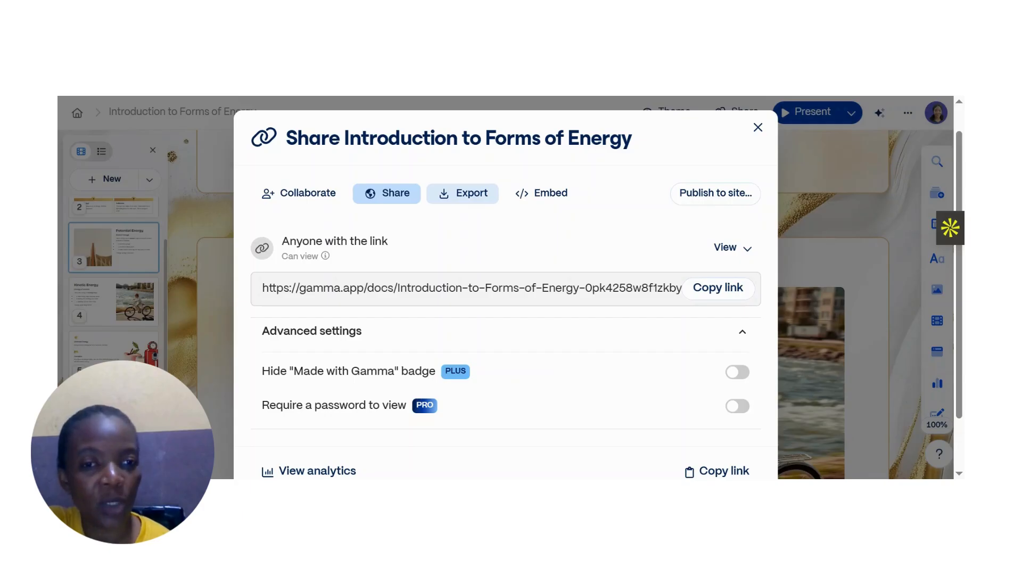
# - Export all cards of the presentation to PDF and close the share dialog
pyautogui.click(469, 196)
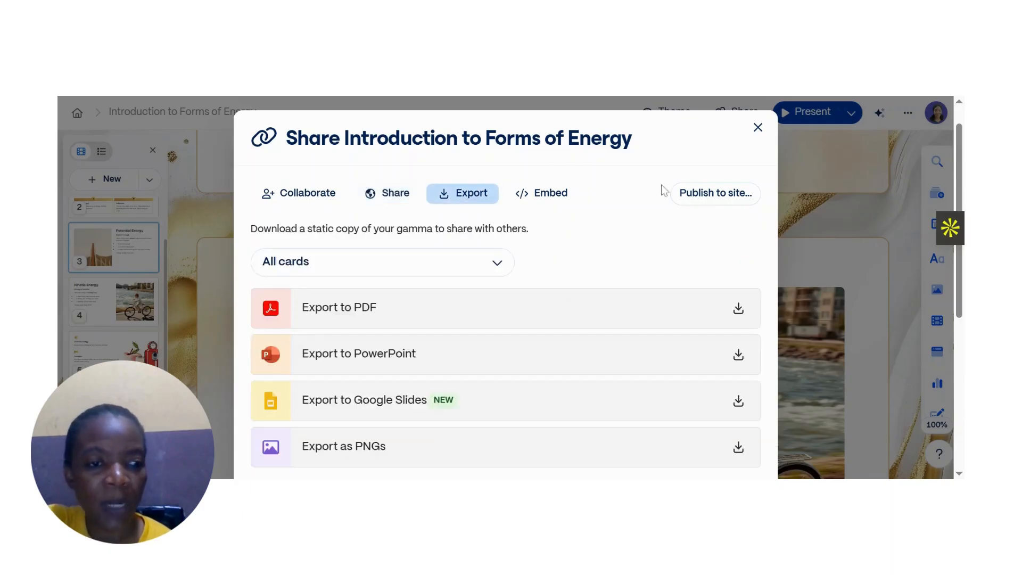
pyautogui.moveTo(957, 189)
pyautogui.mouseDown()
pyautogui.moveTo(962, 242)
pyautogui.moveTo(962, 196)
pyautogui.mouseUp()
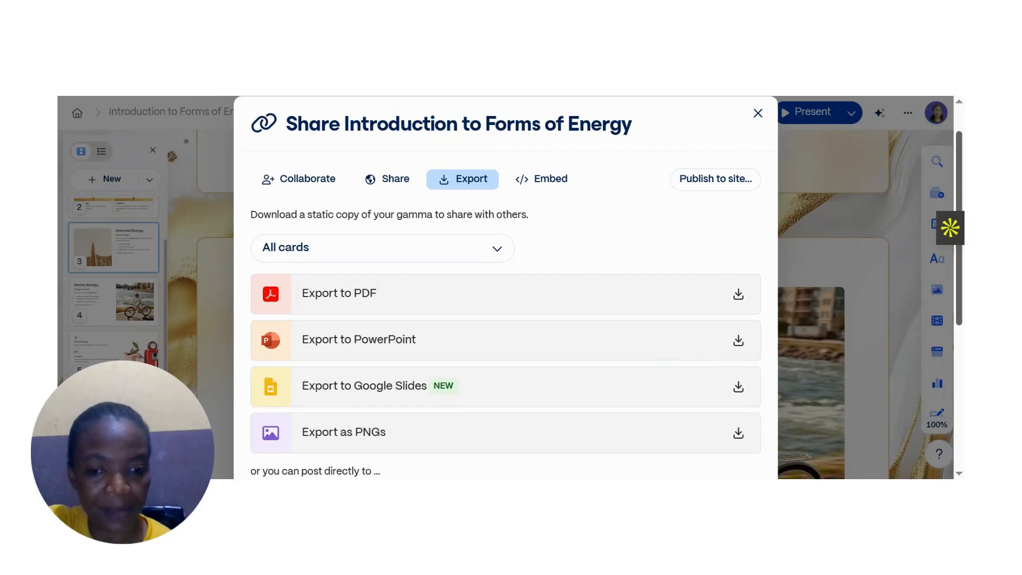
pyautogui.scroll(-2, 506, 287)
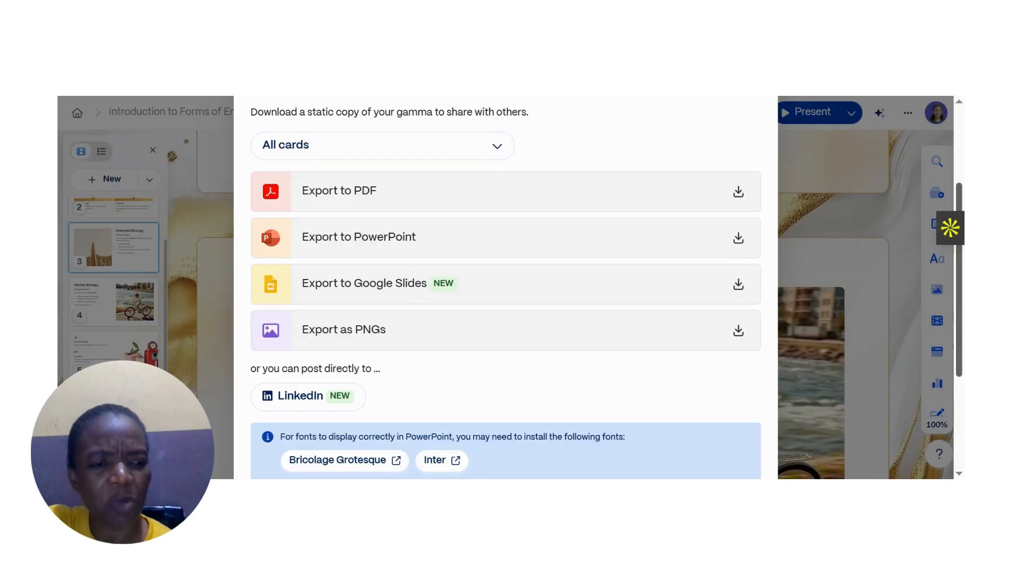
pyautogui.scroll(-1, 963, 341)
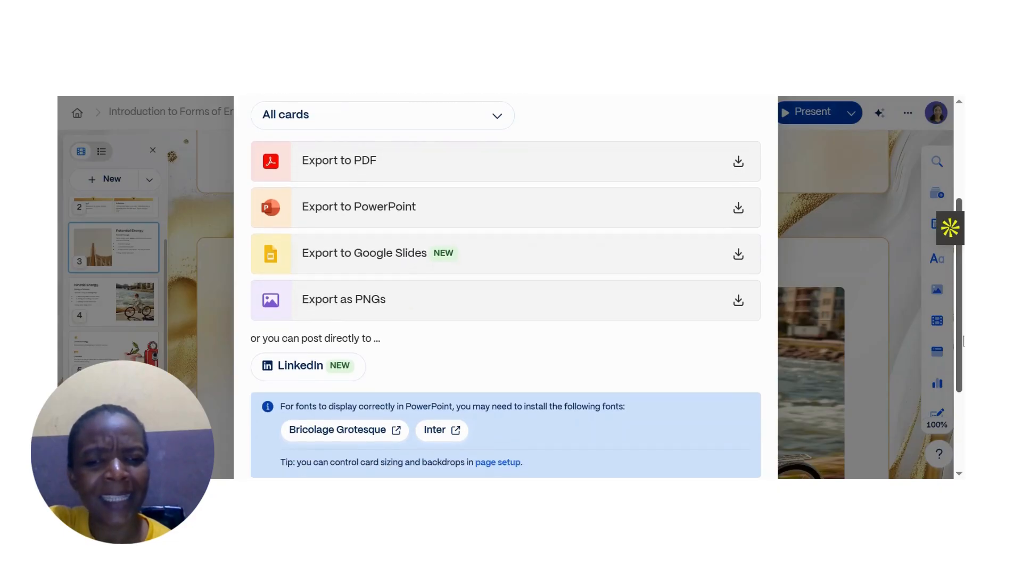
pyautogui.scroll(-1, 964, 341)
pyautogui.scroll(-1, 506, 287)
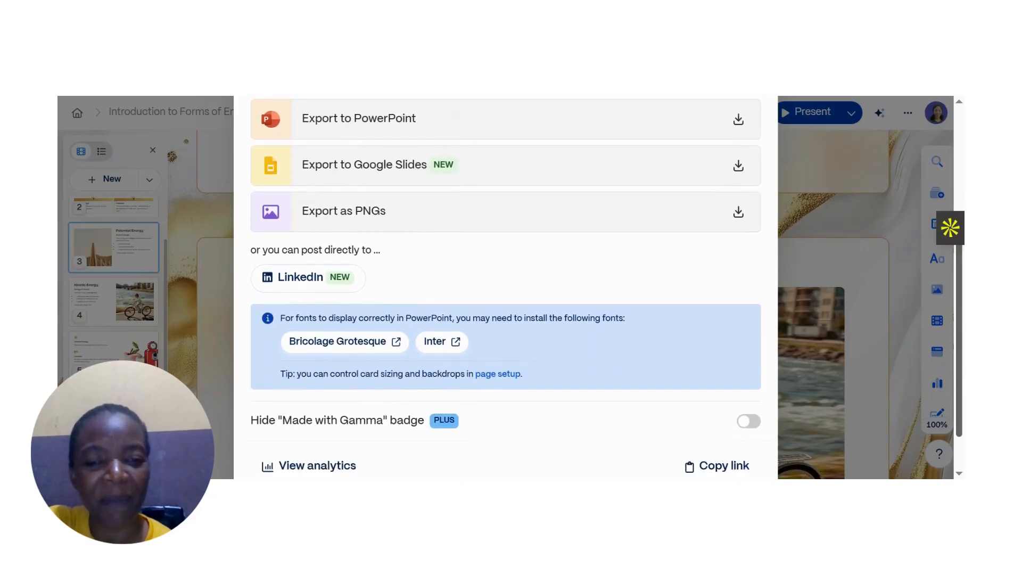
pyautogui.scroll(3, 506, 288)
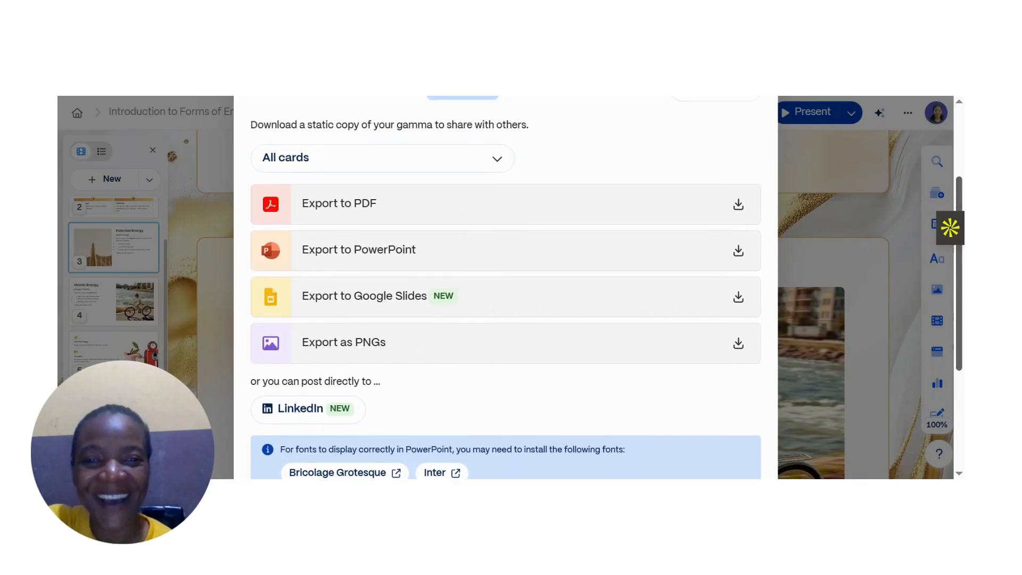
pyautogui.scroll(1, 506, 288)
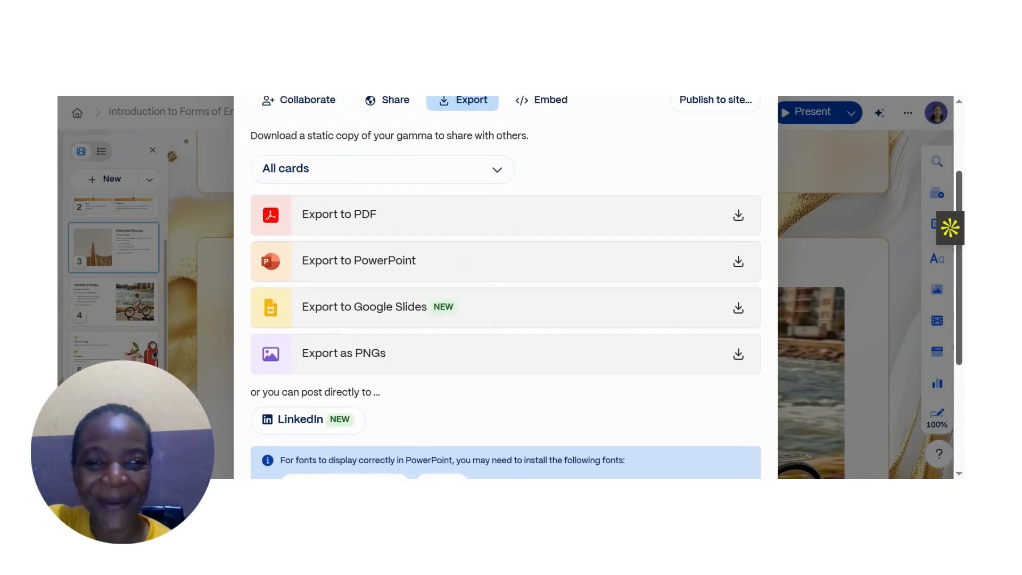
pyautogui.click(738, 215)
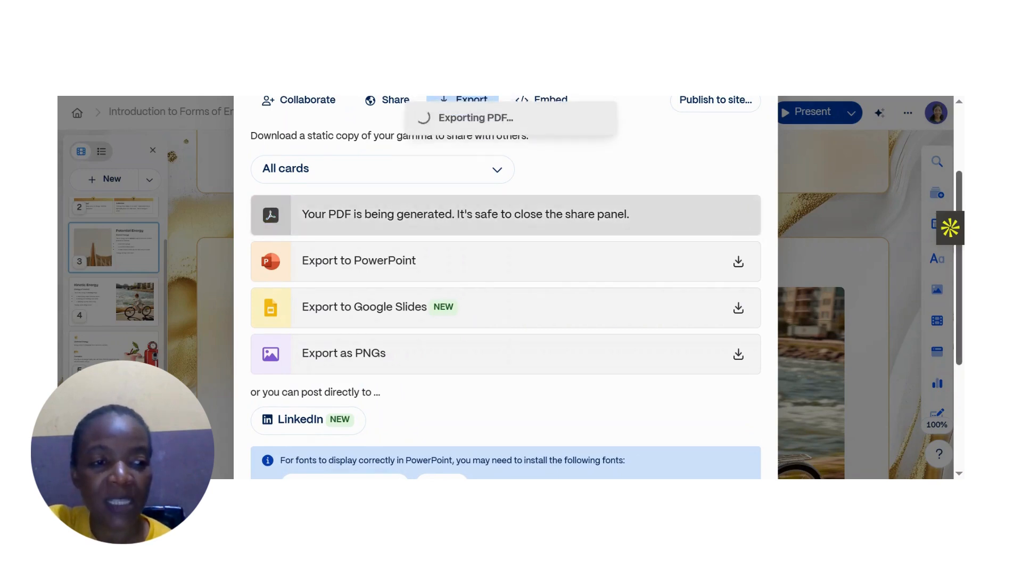
pyautogui.scroll(2, 505, 287)
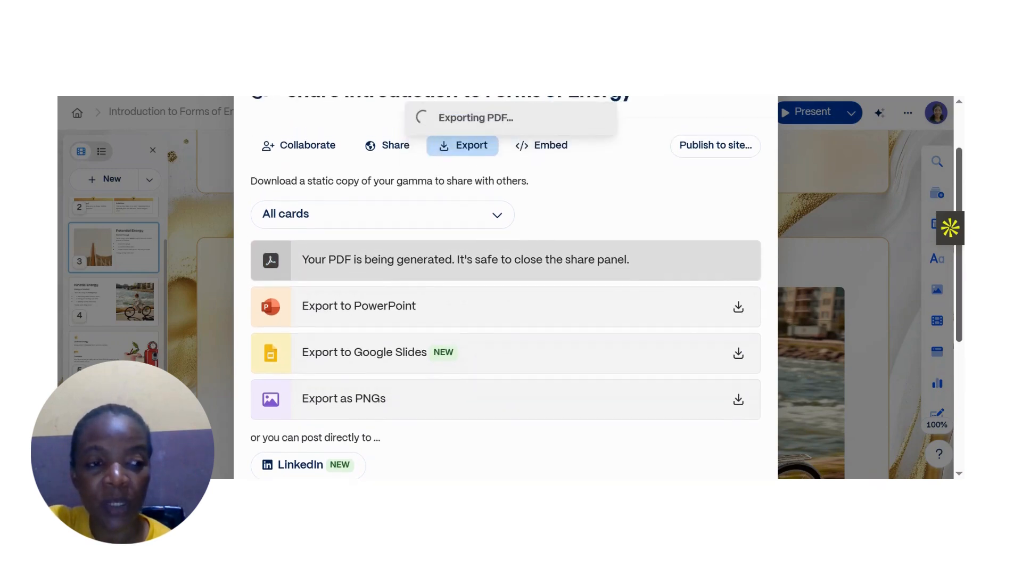
pyautogui.scroll(-1, 630, 292)
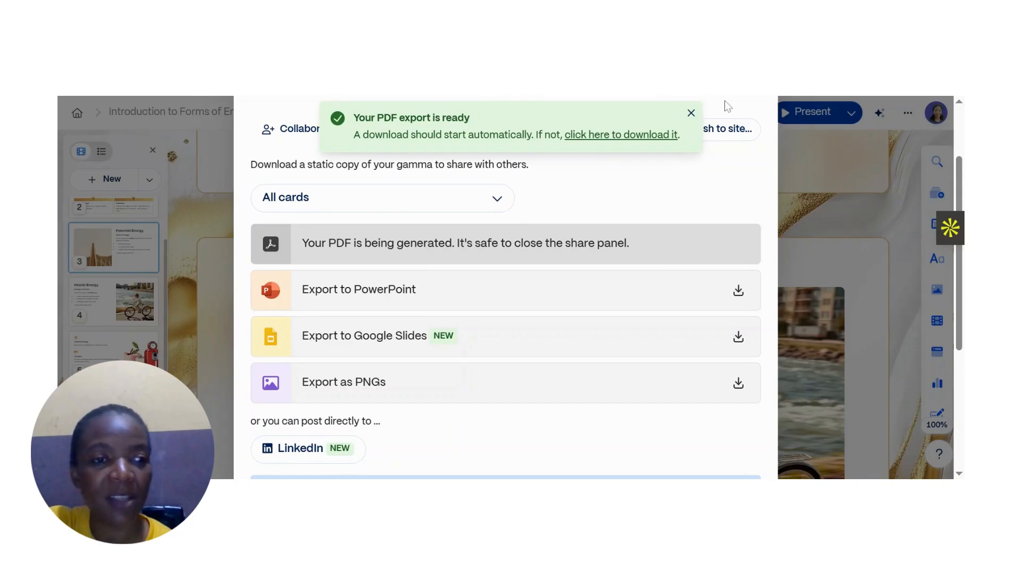
pyautogui.click(691, 114)
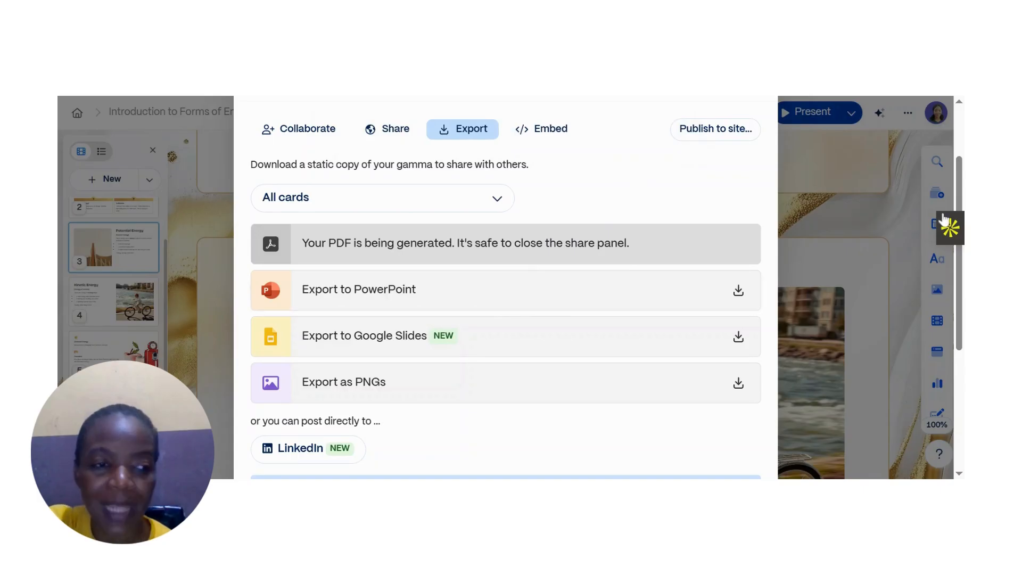
pyautogui.moveTo(961, 185); pyautogui.dragTo(962, 141)
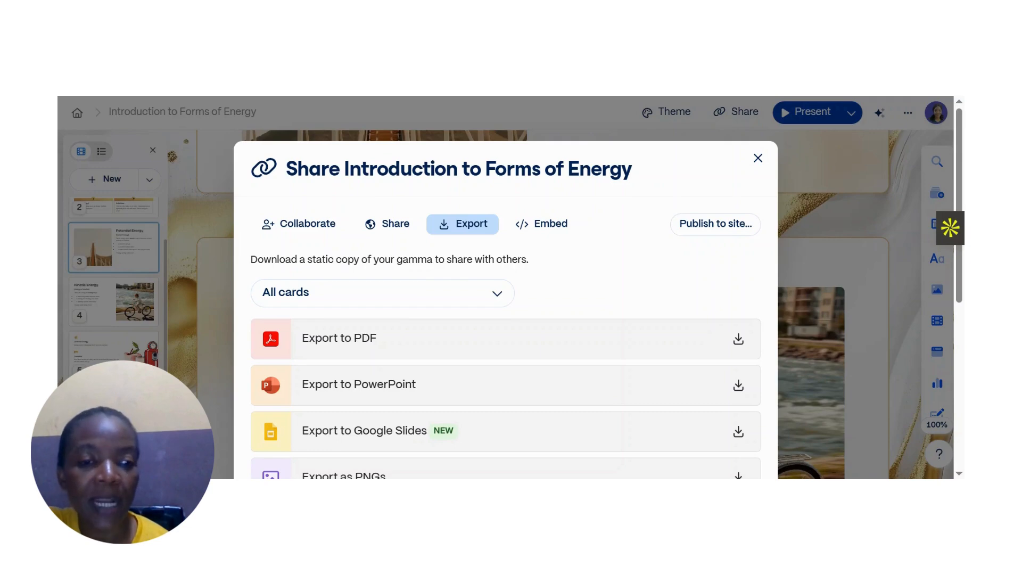
pyautogui.click(757, 159)
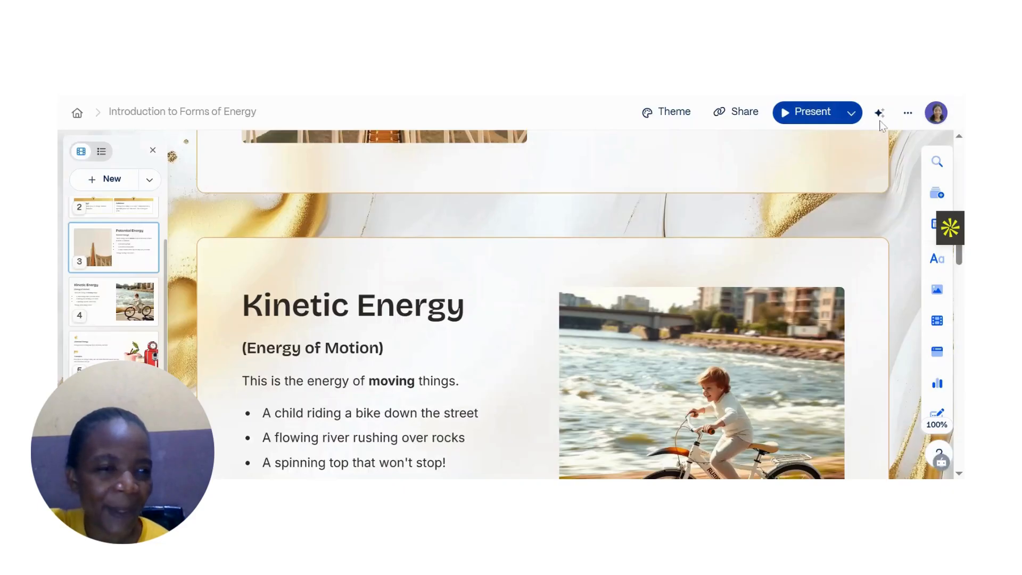
# - Scroll back through the presentation to review the title card and the 'What is Energy?' card
pyautogui.click(960, 181)
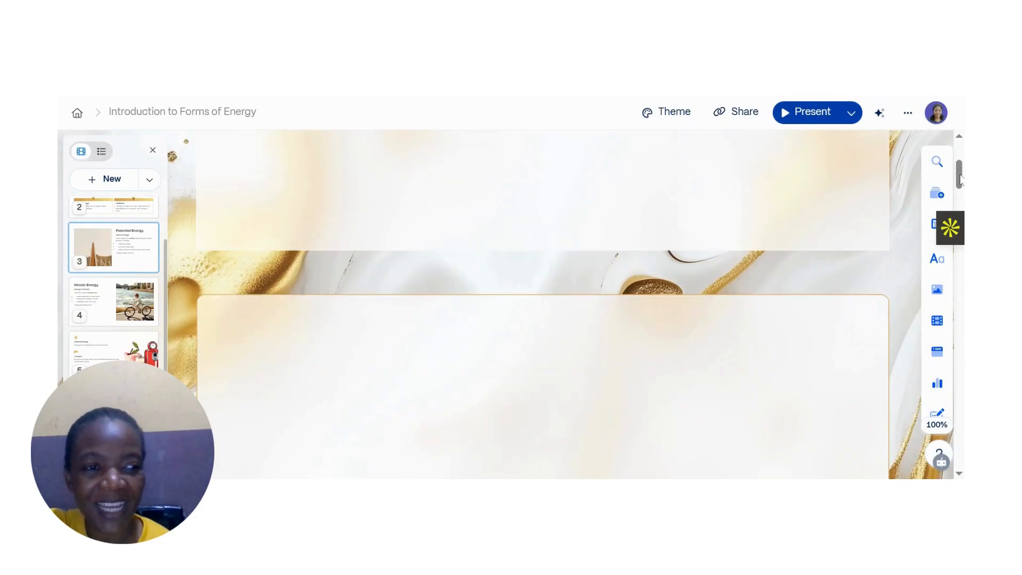
pyautogui.moveTo(960, 181); pyautogui.dragTo(963, 338)
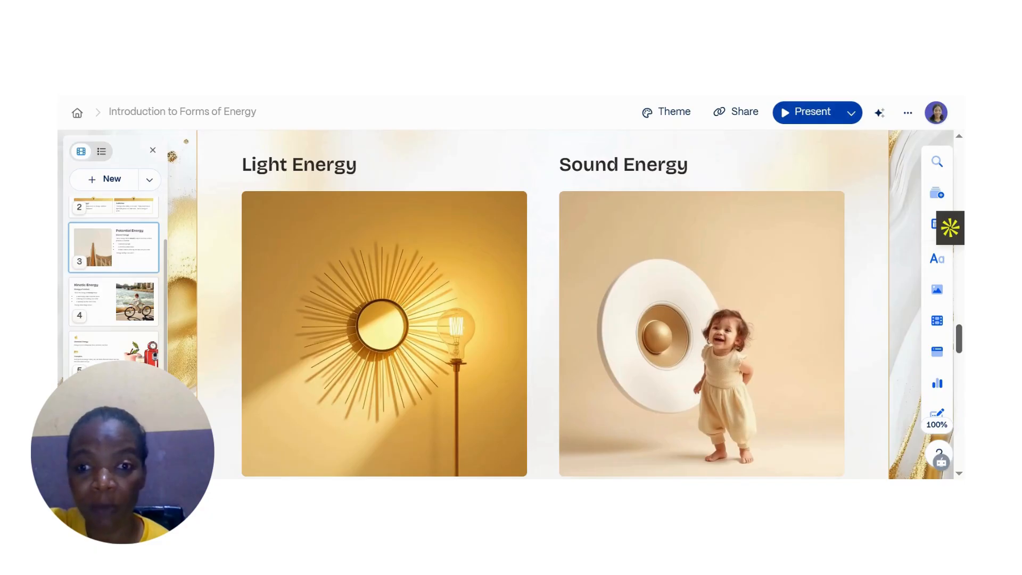
pyautogui.moveTo(962, 338); pyautogui.dragTo(962, 158)
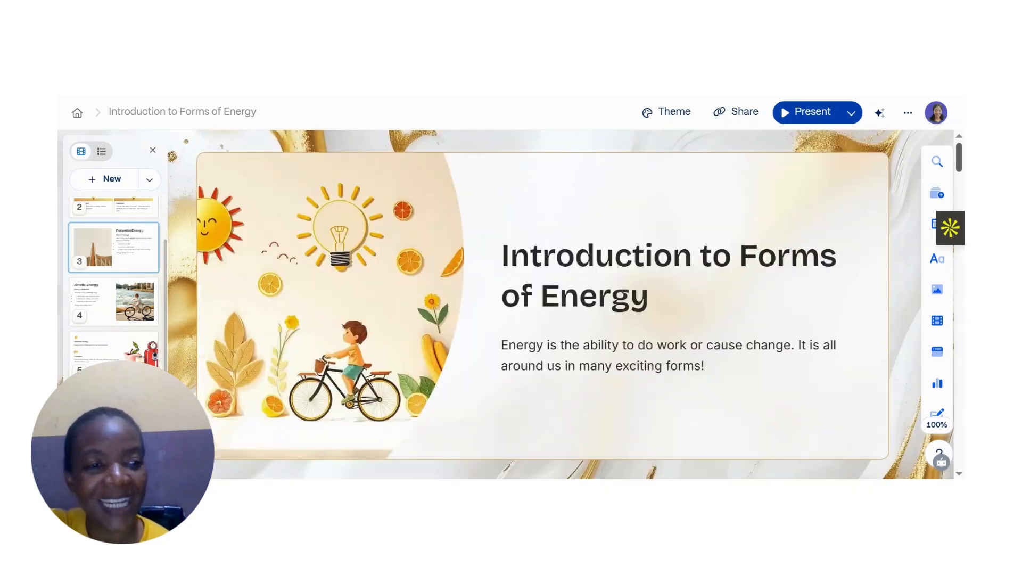
pyautogui.scroll(-2, 543, 303)
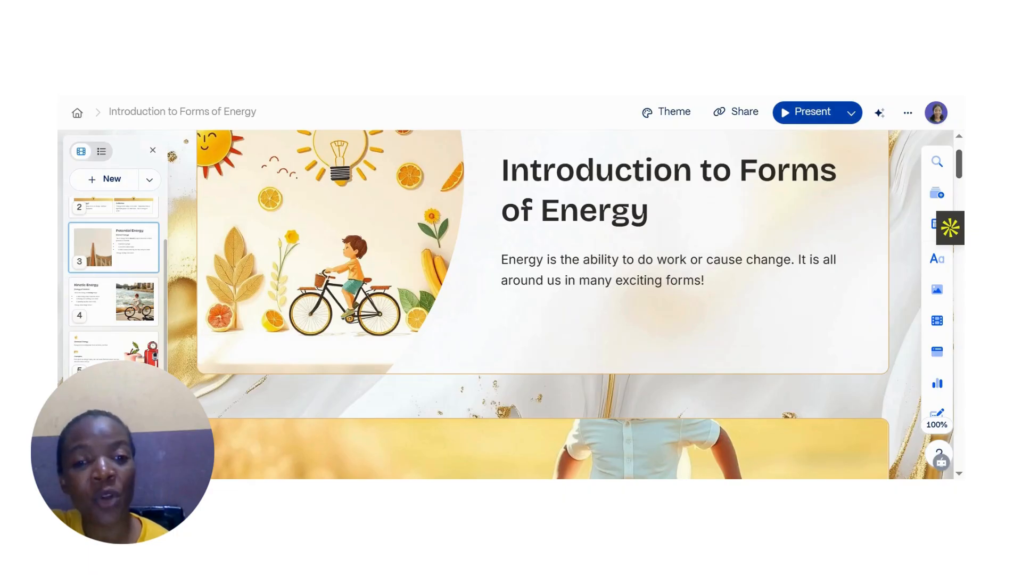
pyautogui.scroll(2, 543, 304)
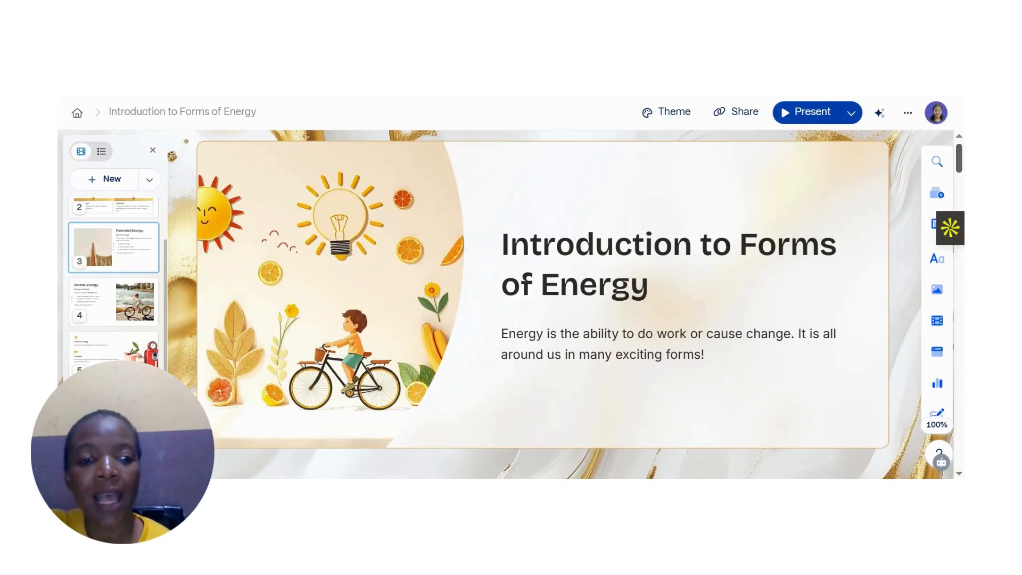
pyautogui.scroll(-8, 962, 198)
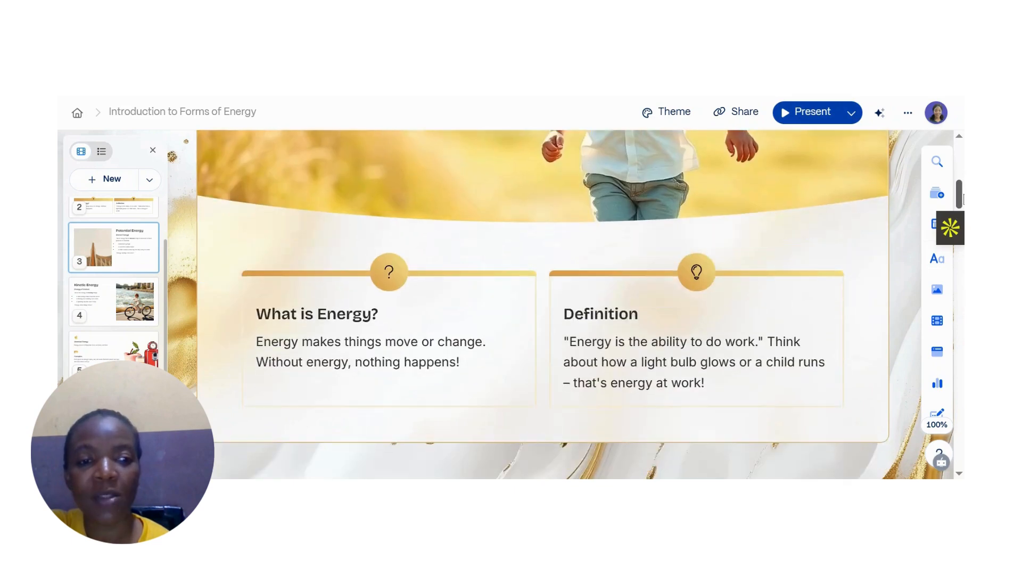
pyautogui.scroll(3, 963, 198)
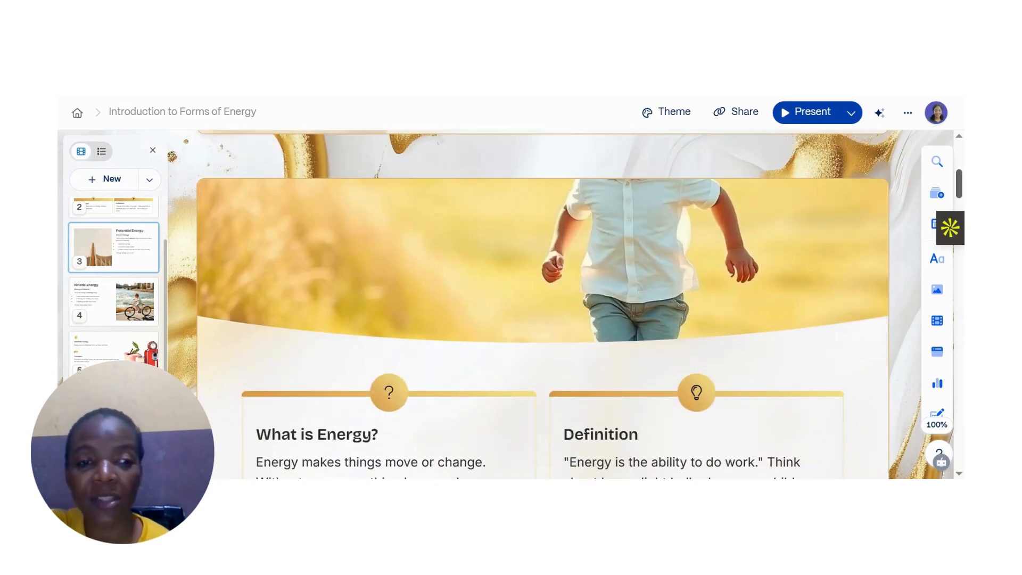
pyautogui.scroll(5, 579, 304)
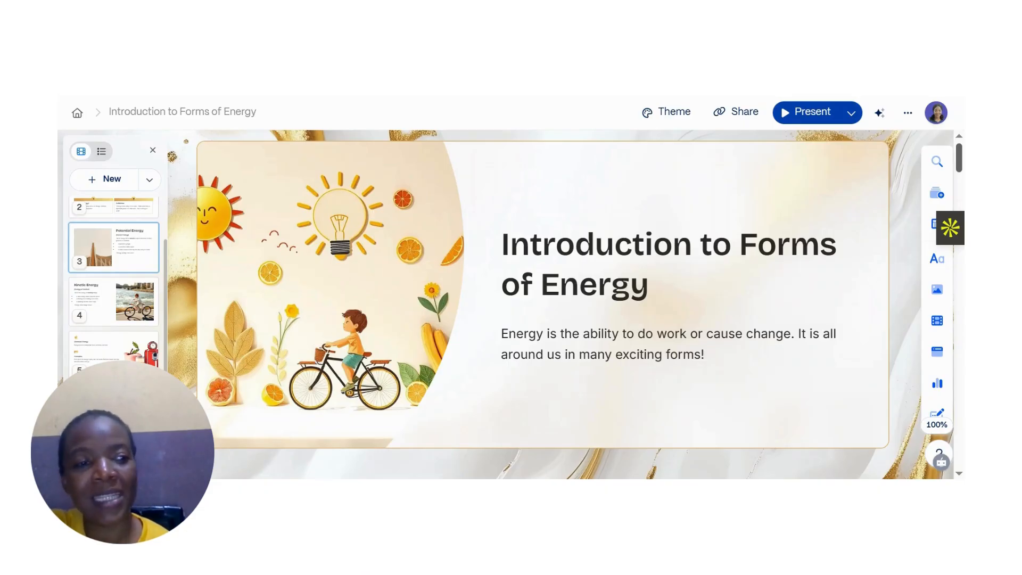
pyautogui.scroll(-5, 963, 191)
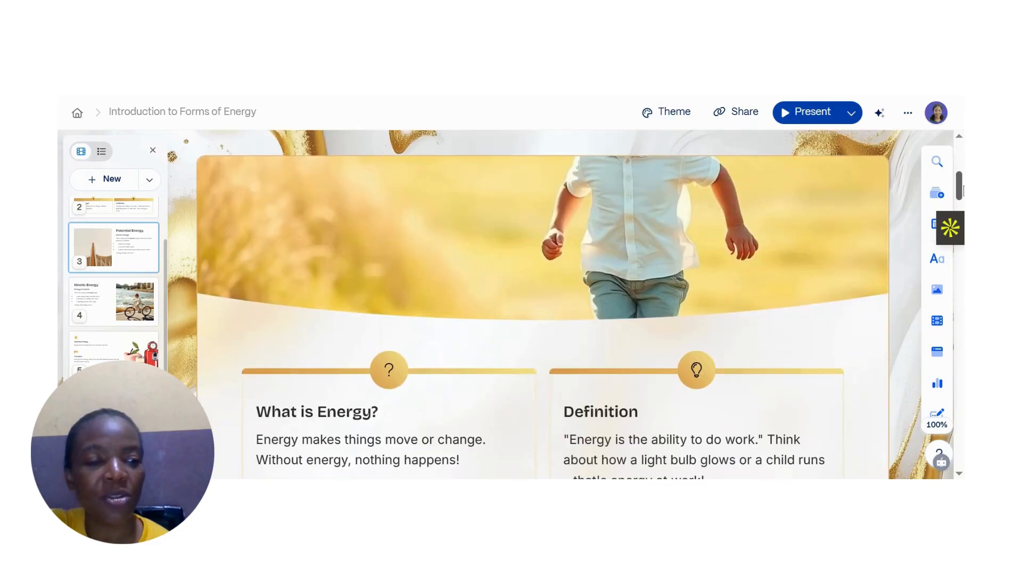